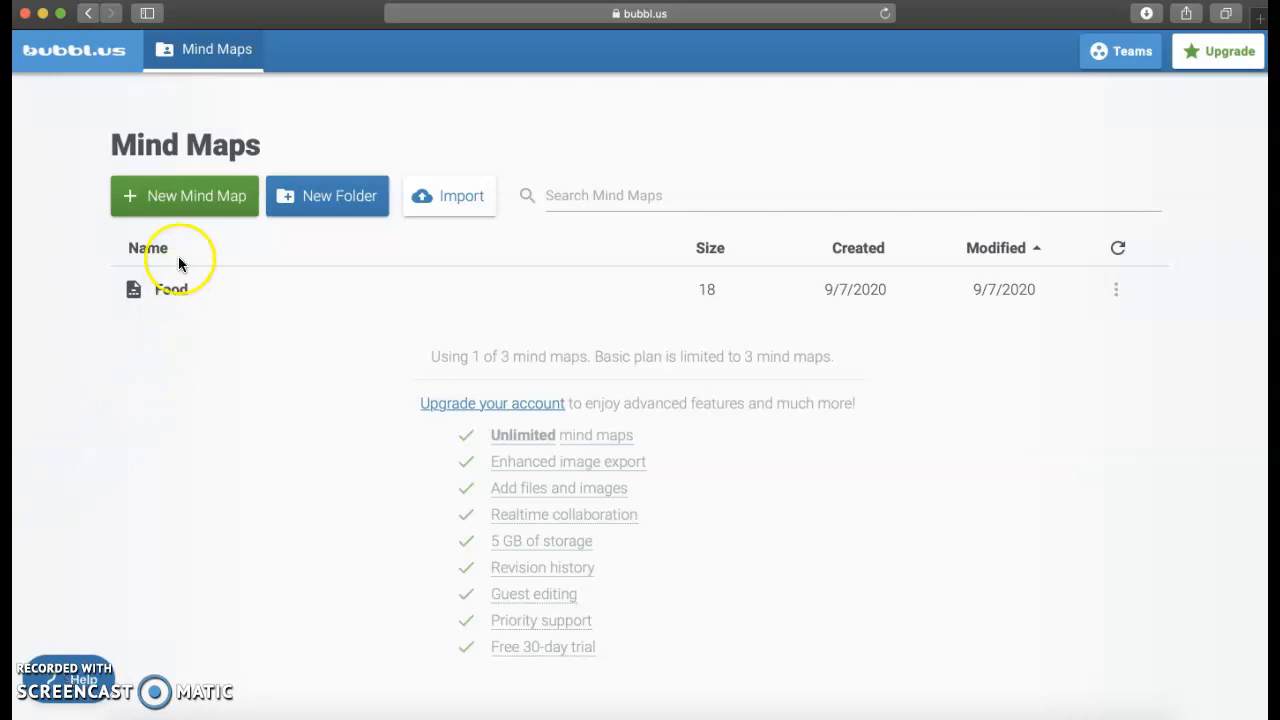
Step: Create a new mind map and replace the starting bubble's label with the person's first name
{"action": "left_click", "coordinate": [188, 199]}
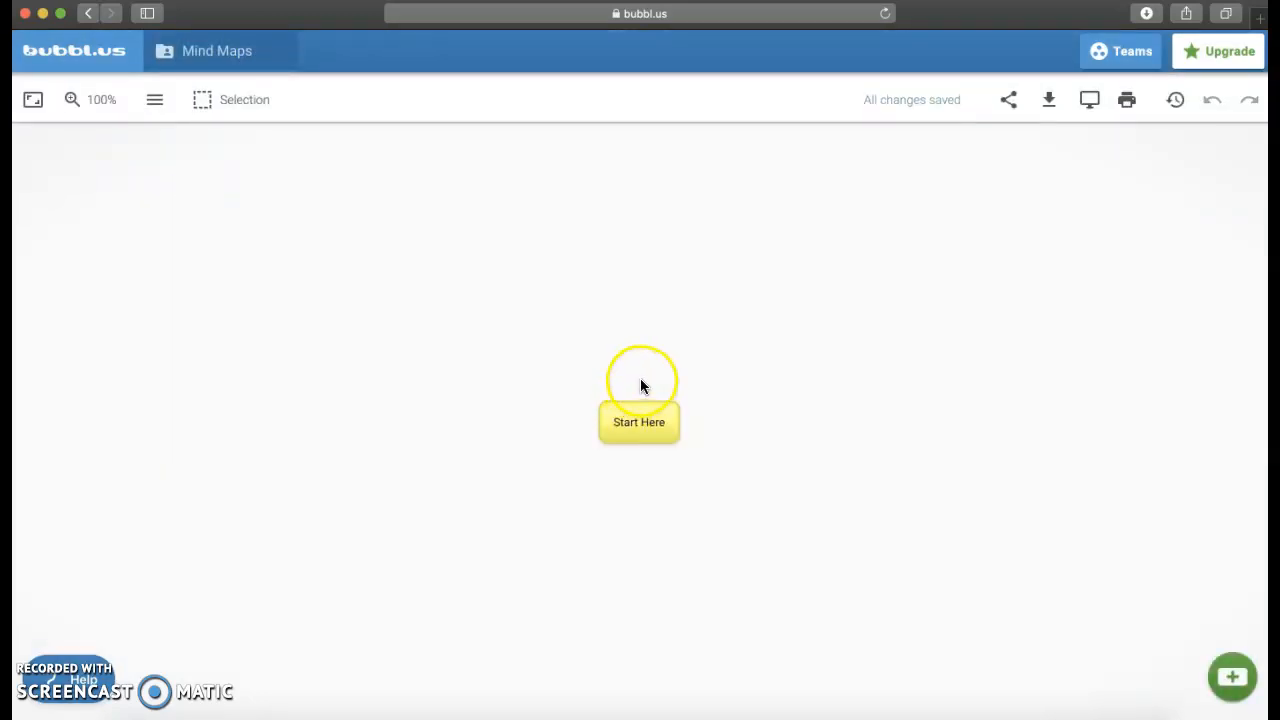
{"action": "left_click", "coordinate": [644, 449]}
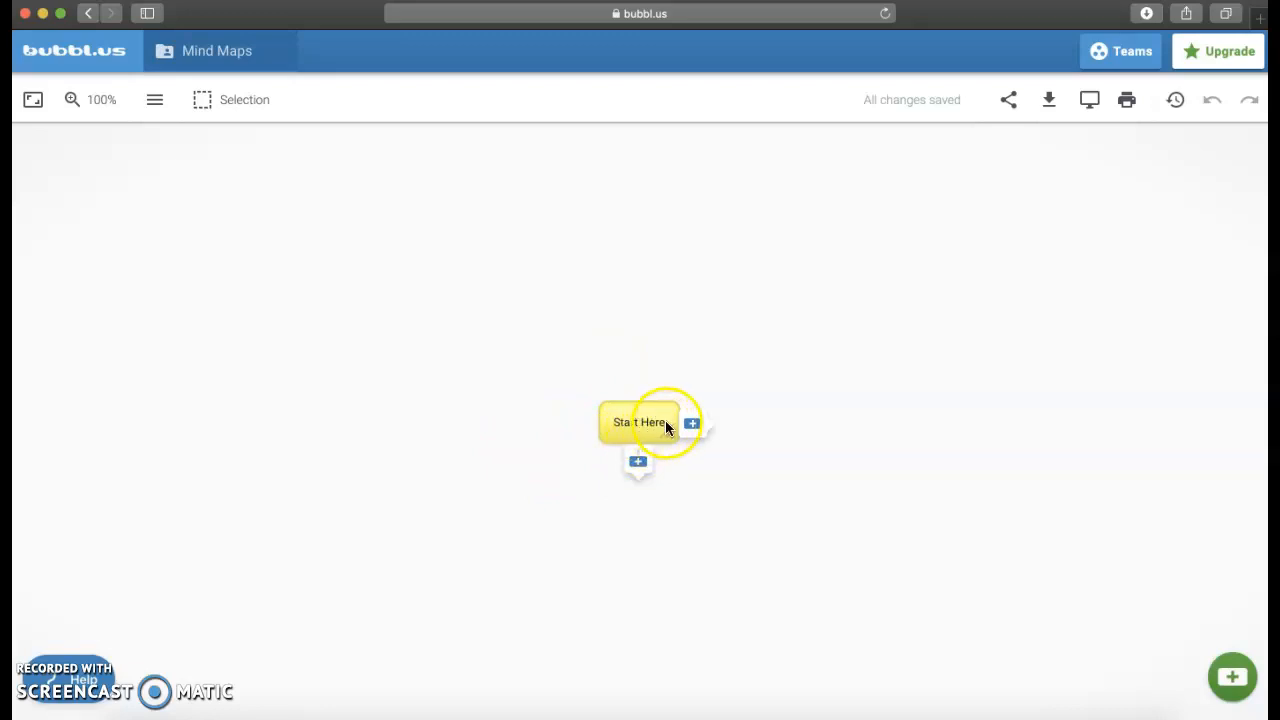
{"action": "left_click", "coordinate": [667, 427]}
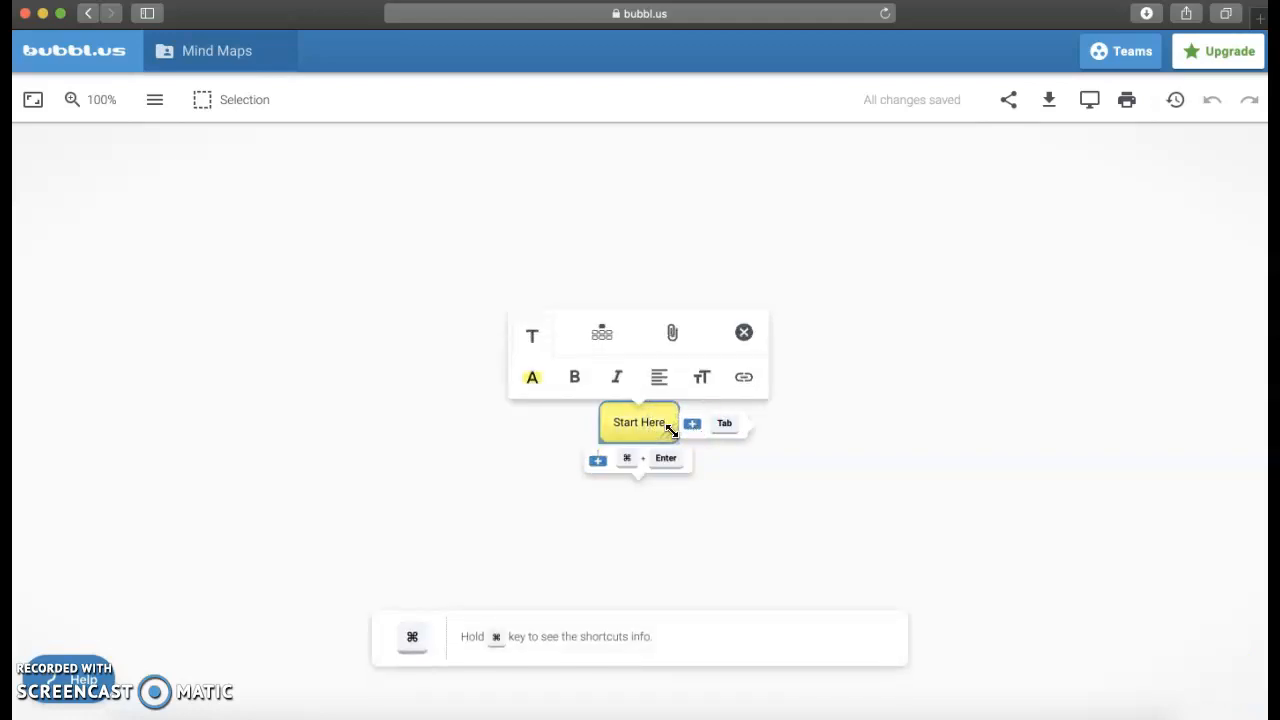
{"action": "key", "text": "BackSpace"}
{"action": "key", "text": "BackSpace"}
{"action": "key", "text": "BackSpace"}
{"action": "key", "text": "BackSpace"}
{"action": "key", "text": "BackSpace"}
{"action": "key", "text": "BackSpace"}
{"action": "key", "text": "BackSpace"}
{"action": "key", "text": "BackSpace"}
{"action": "key", "text": "BackSpace"}
{"action": "key", "text": "BackSpace"}
{"action": "type", "text": "Alli"}
{"action": "left_click", "coordinate": [643, 450]}
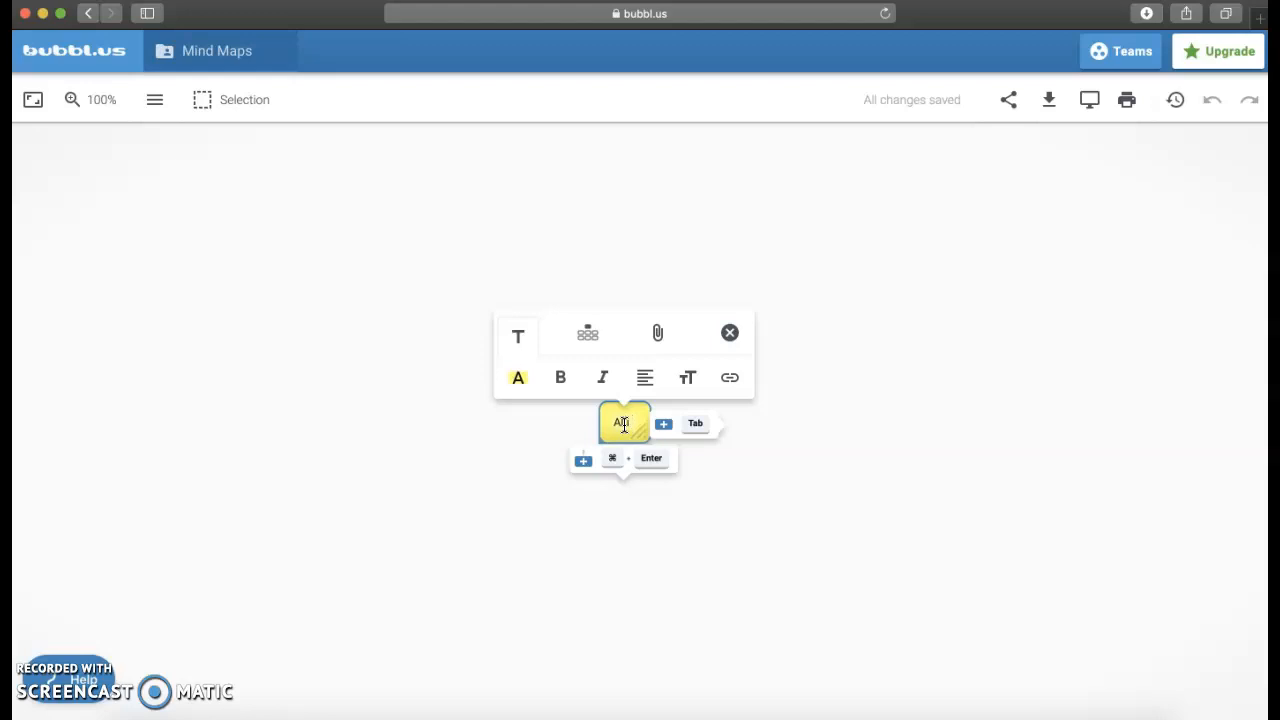
Step: Set the starting bubble's text color to white and its bubble color to dark teal
{"action": "left_click", "coordinate": [519, 384]}
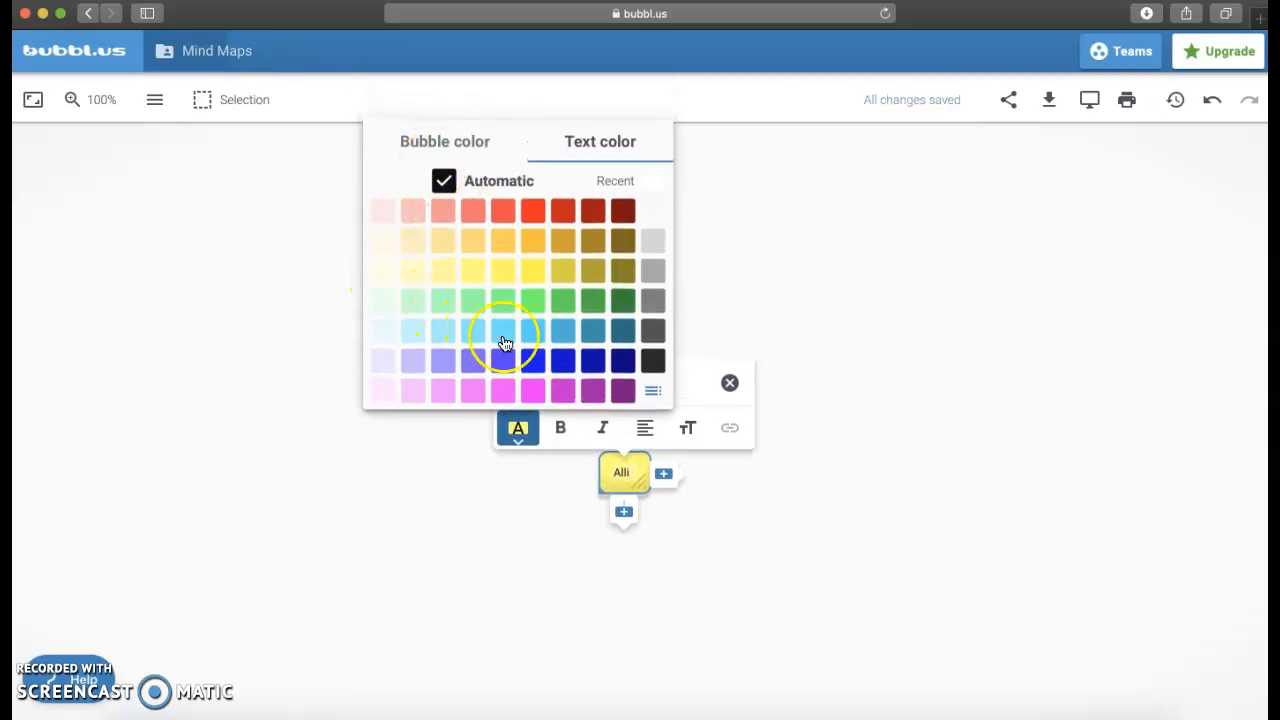
{"action": "left_click", "coordinate": [564, 335]}
{"action": "left_click", "coordinate": [517, 212]}
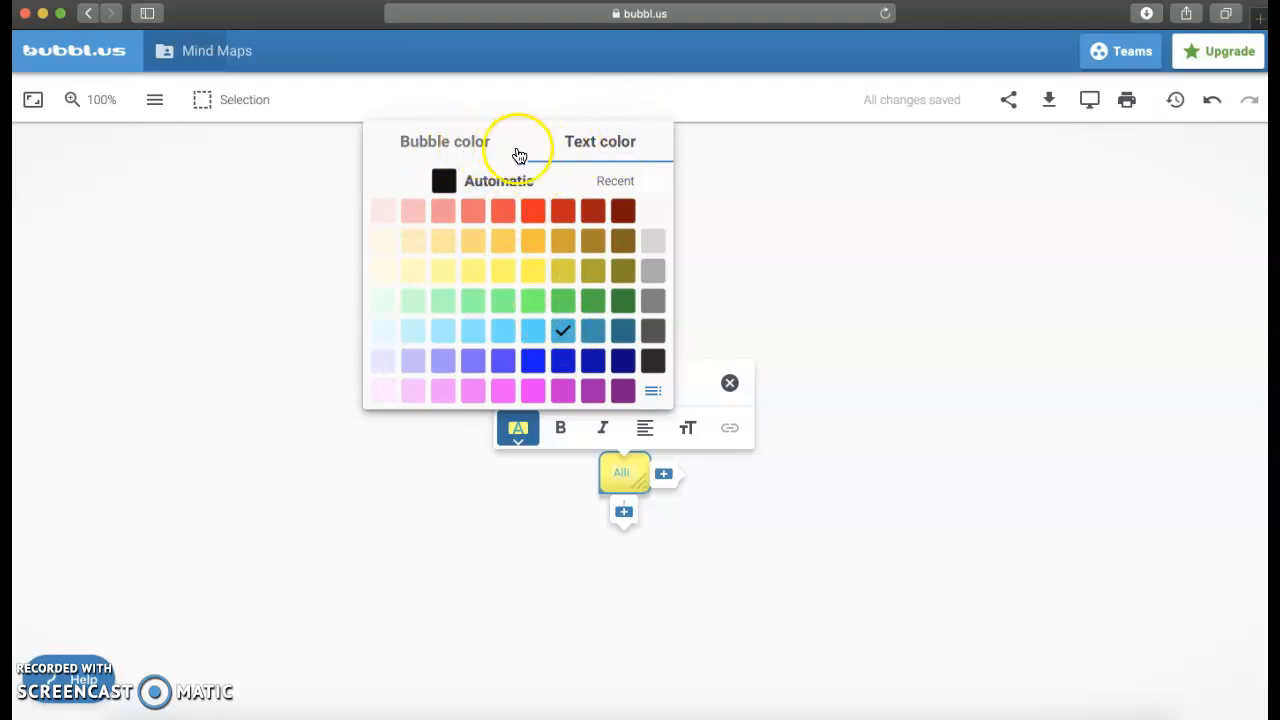
{"action": "left_click", "coordinate": [655, 211]}
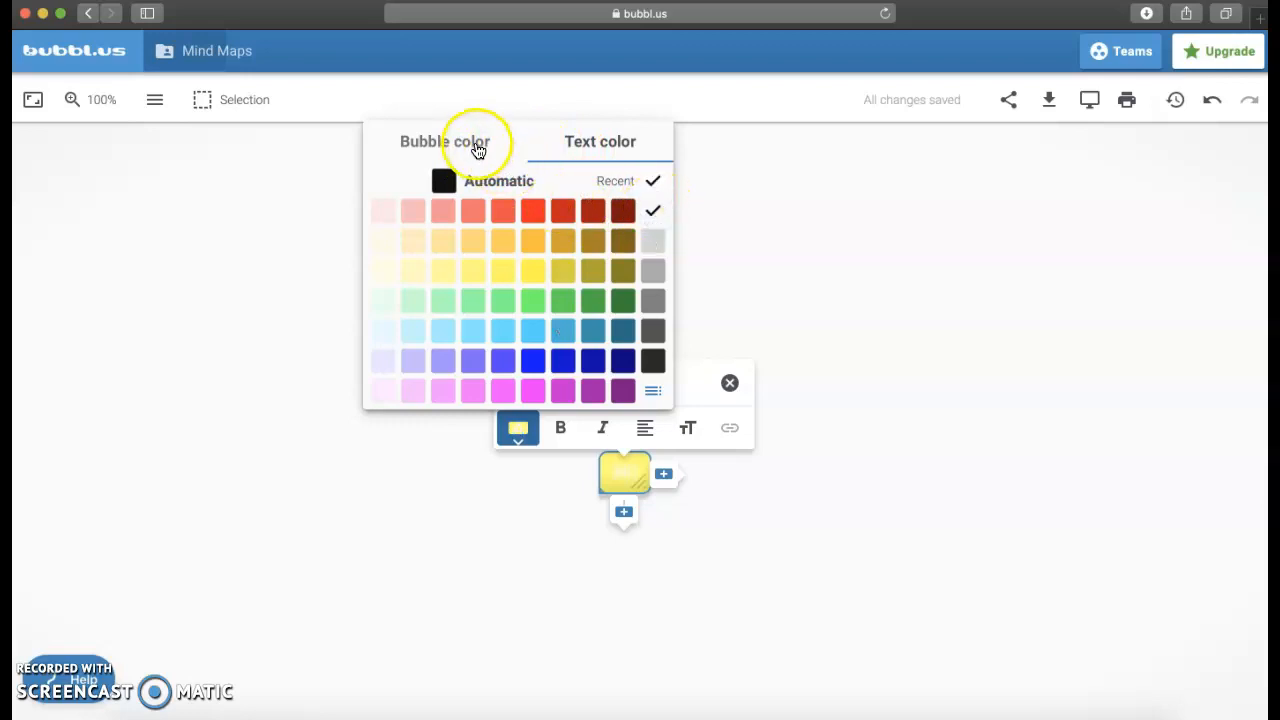
{"action": "left_click", "coordinate": [475, 145]}
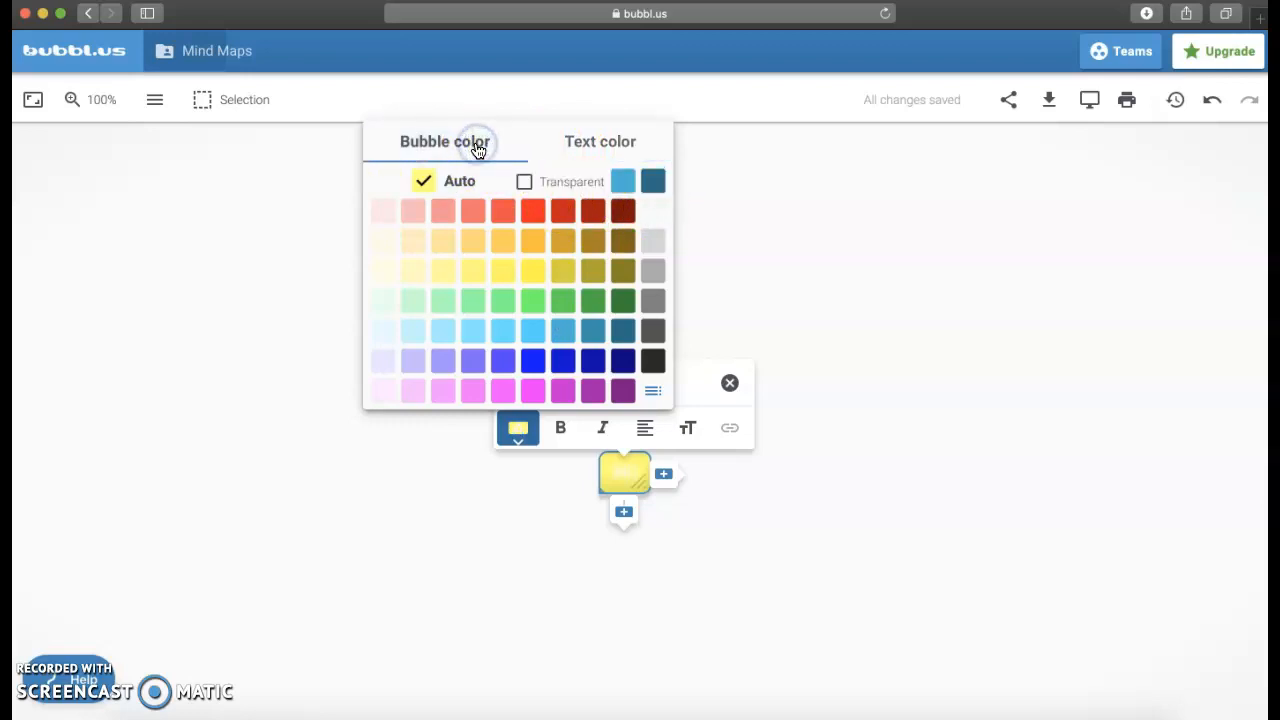
{"action": "left_click", "coordinate": [652, 181]}
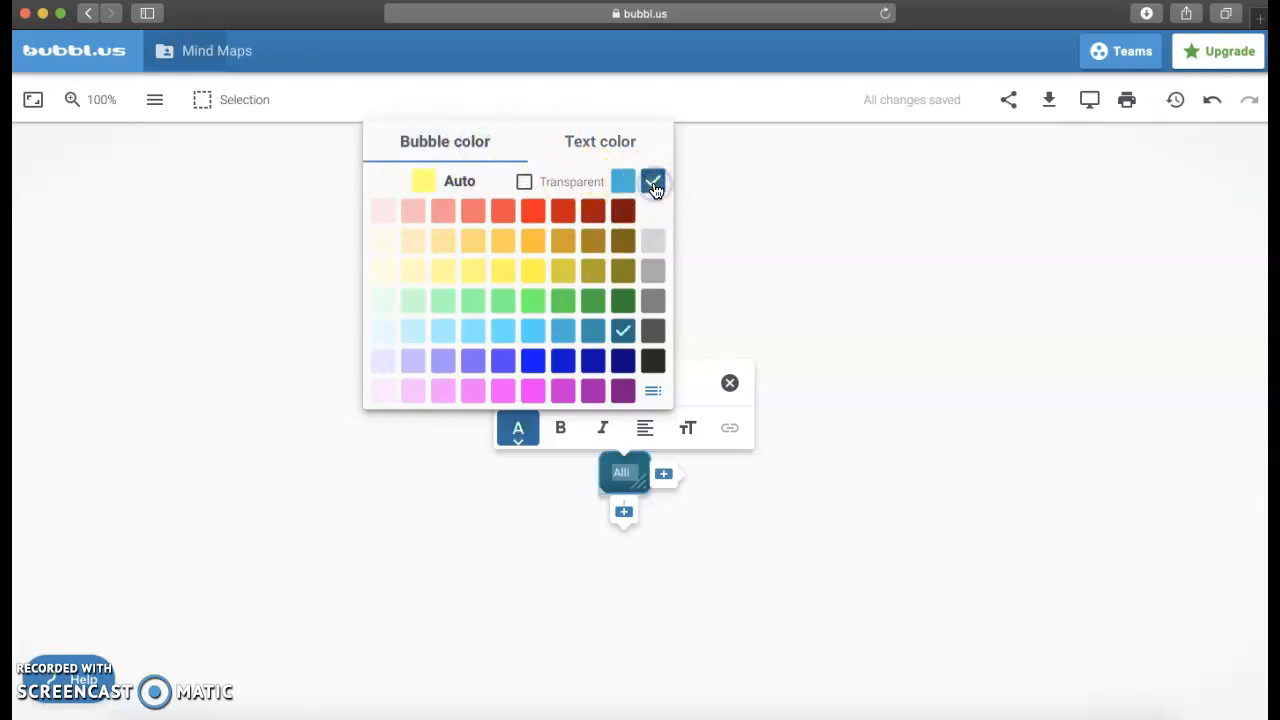
{"action": "left_click", "coordinate": [700, 384]}
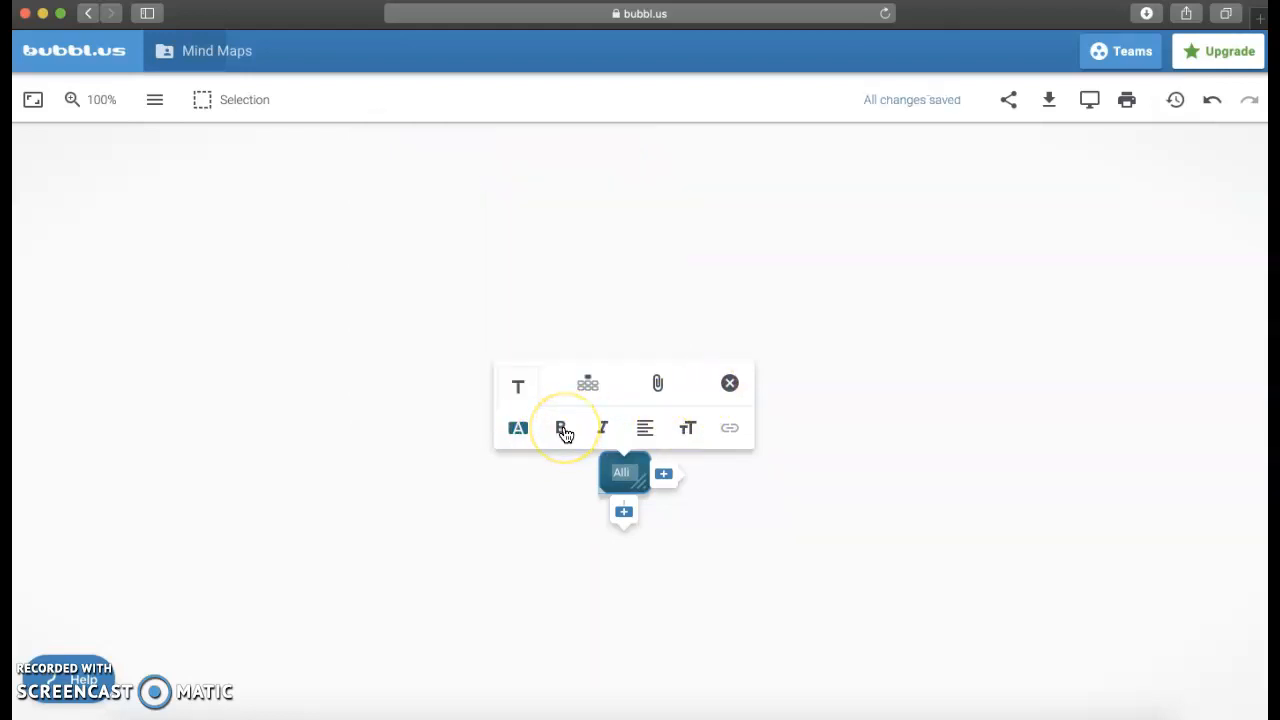
Step: Set the starting bubble's layout to Tree - up
{"action": "left_click", "coordinate": [594, 434]}
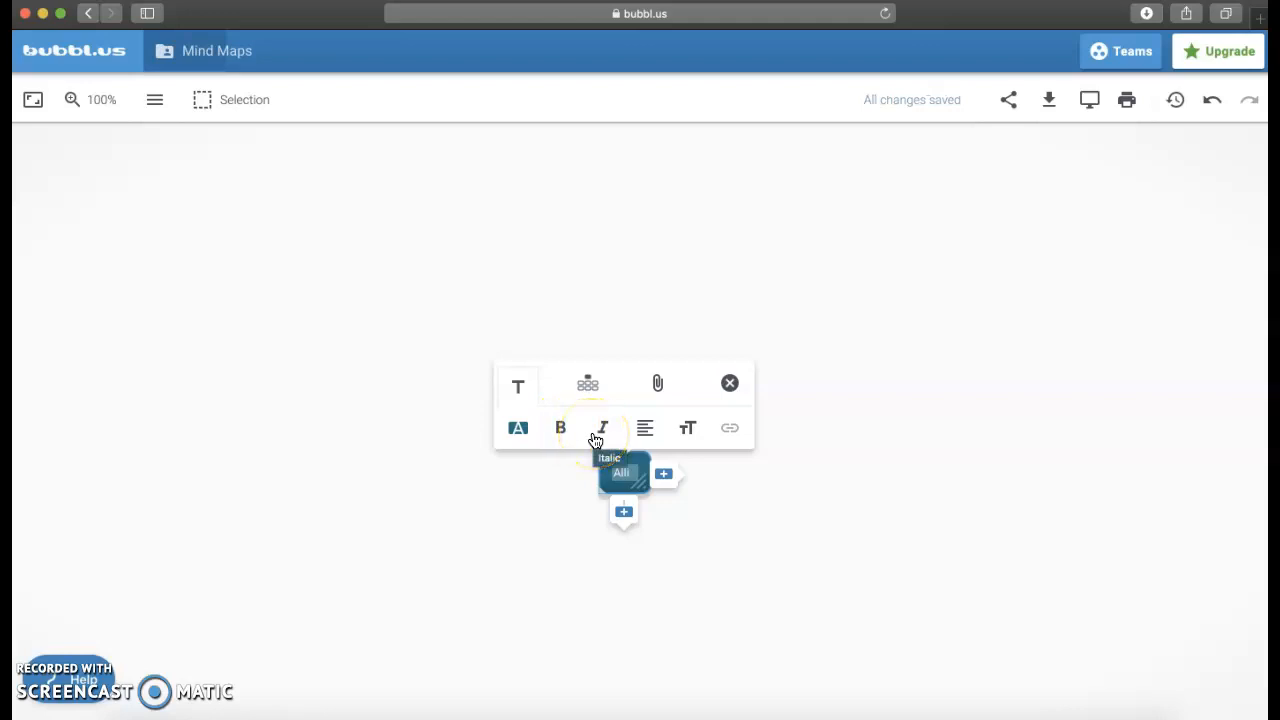
{"action": "left_click", "coordinate": [601, 424]}
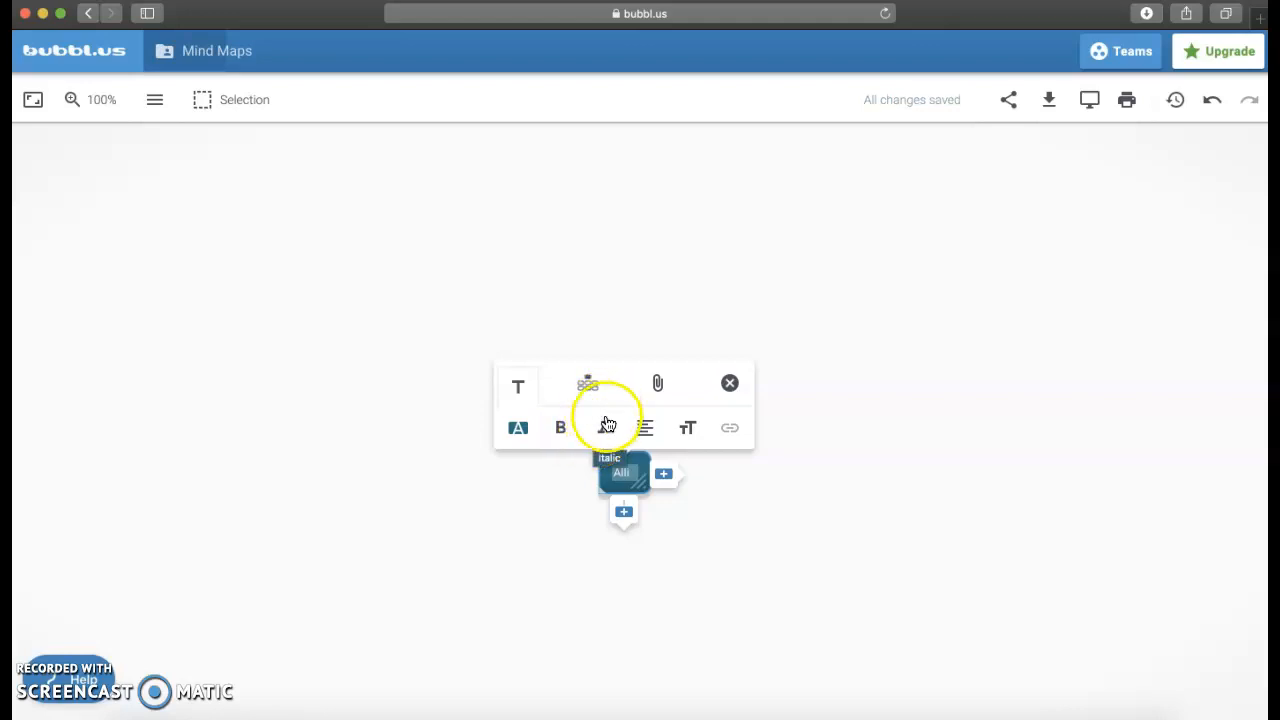
{"action": "left_click", "coordinate": [594, 398]}
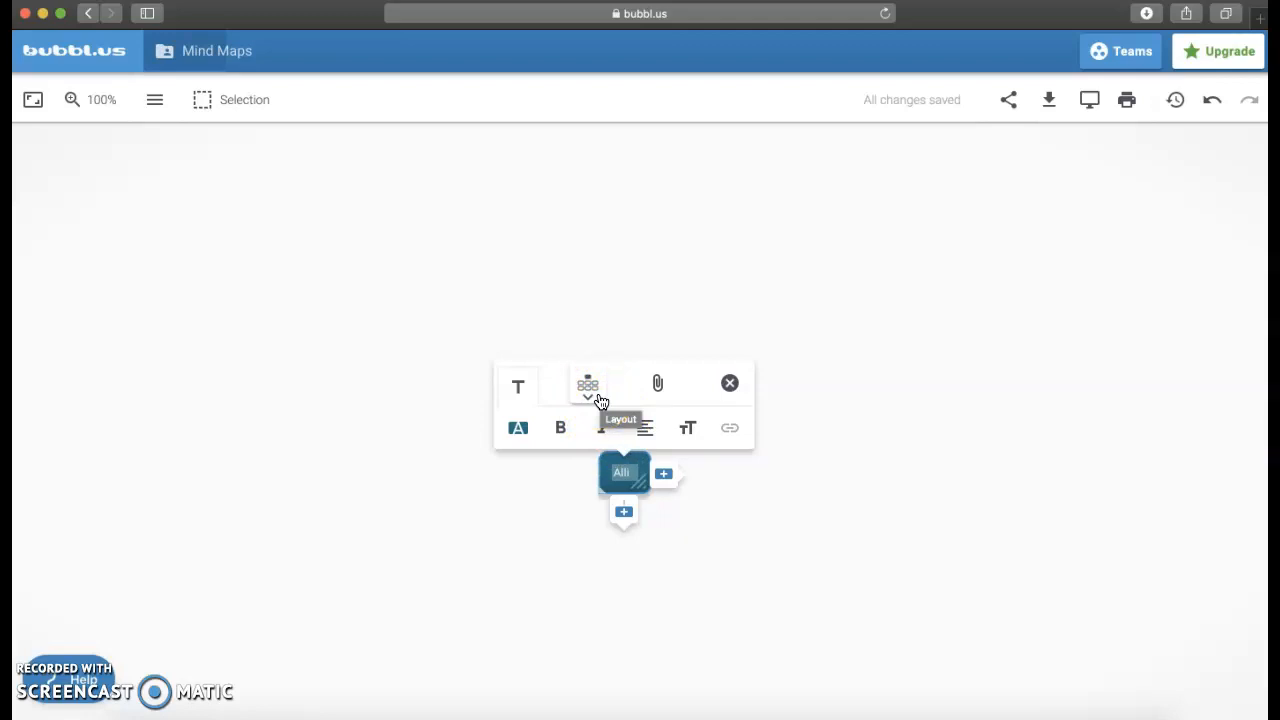
{"action": "left_click", "coordinate": [590, 396]}
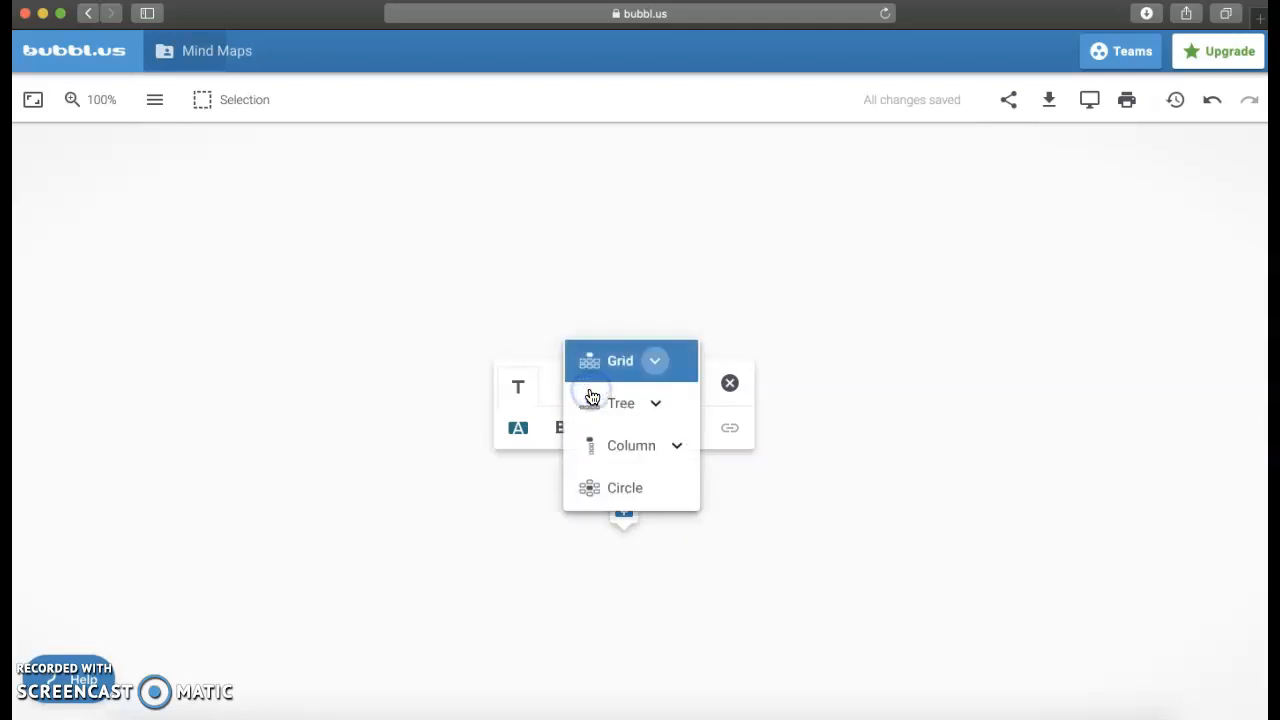
{"action": "left_click", "coordinate": [656, 404]}
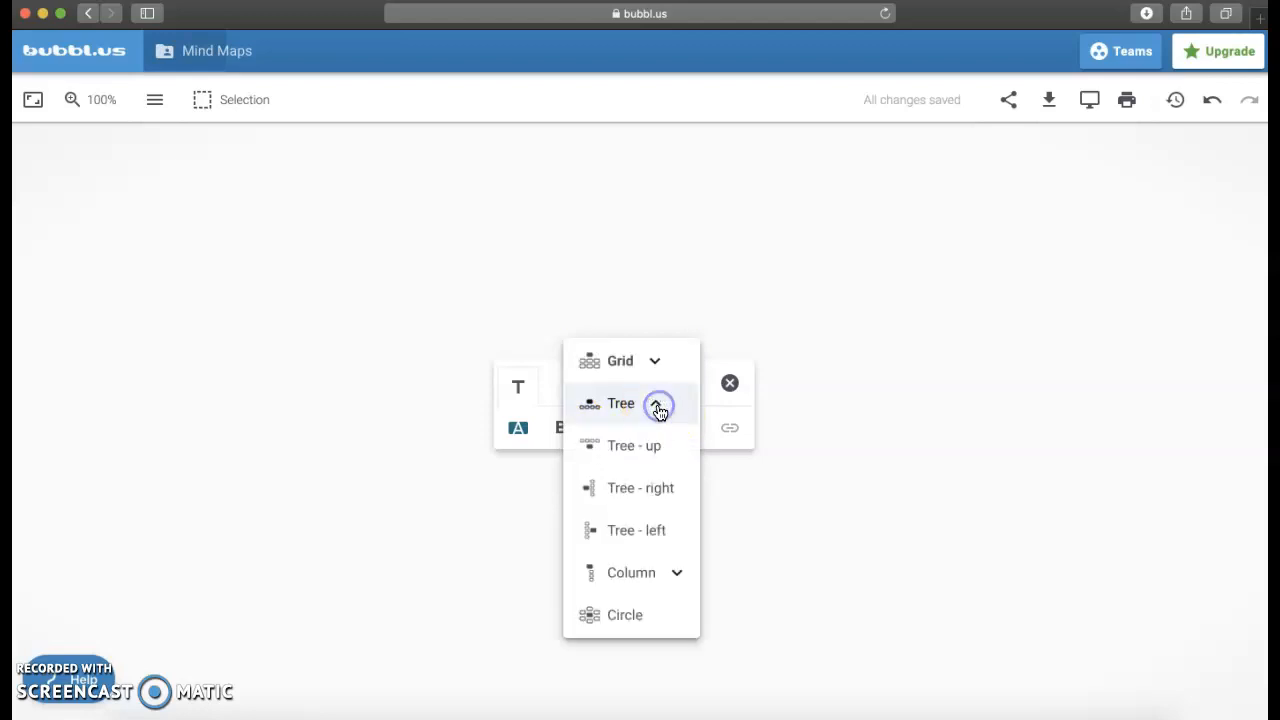
{"action": "left_click", "coordinate": [641, 446]}
{"action": "left_click", "coordinate": [639, 442]}
{"action": "left_click", "coordinate": [636, 420]}
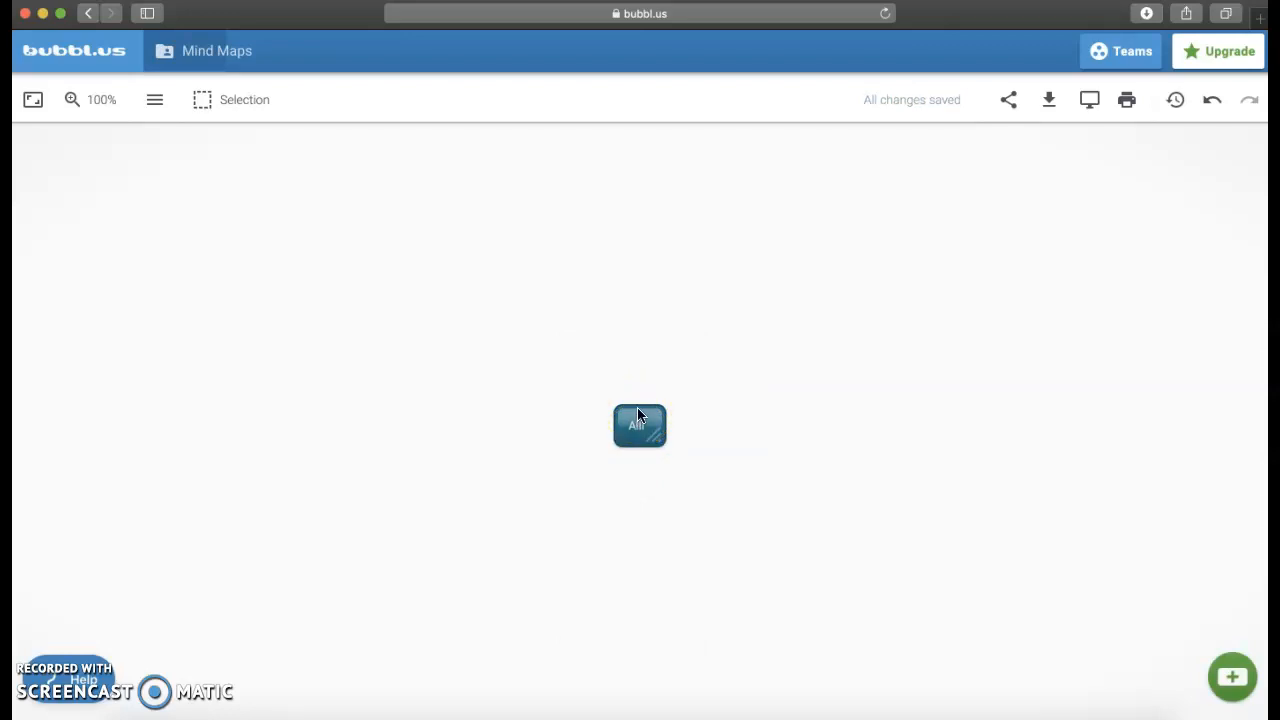
Step: Add a child bubble above the starting bubble and label it Father
{"action": "left_click", "coordinate": [639, 408]}
{"action": "left_click", "coordinate": [600, 468]}
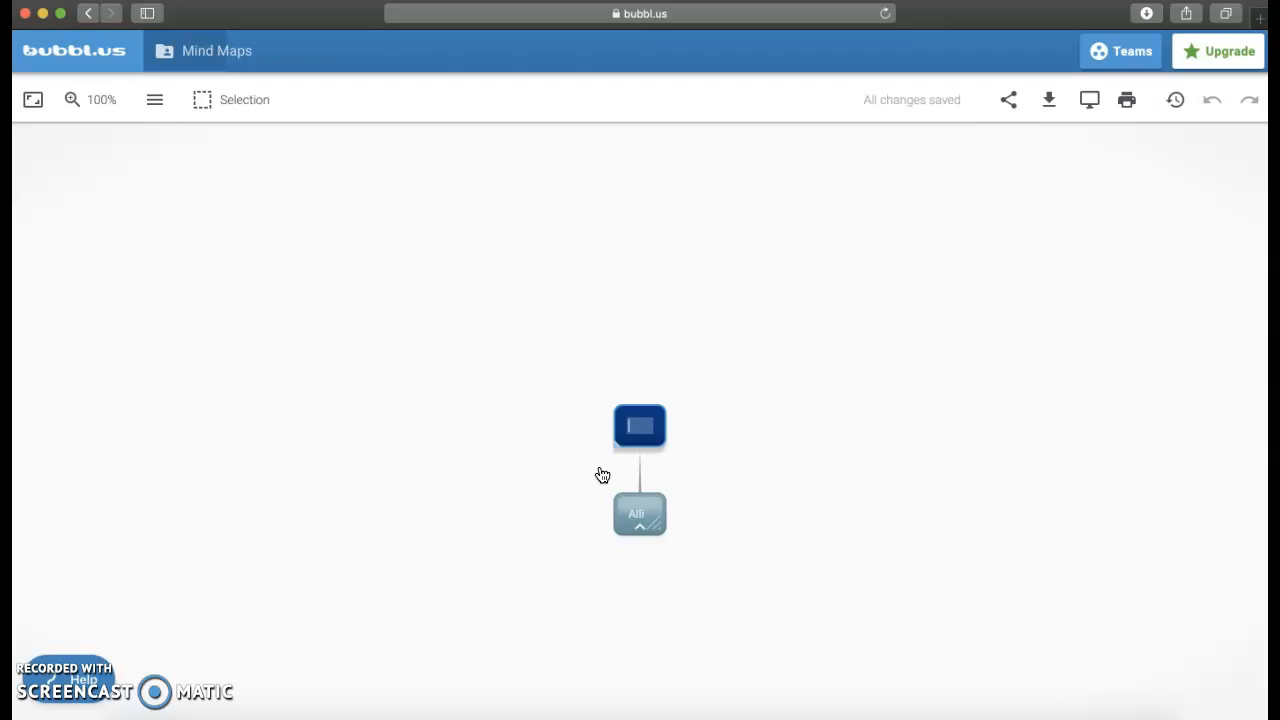
{"action": "type", "text": "Father"}
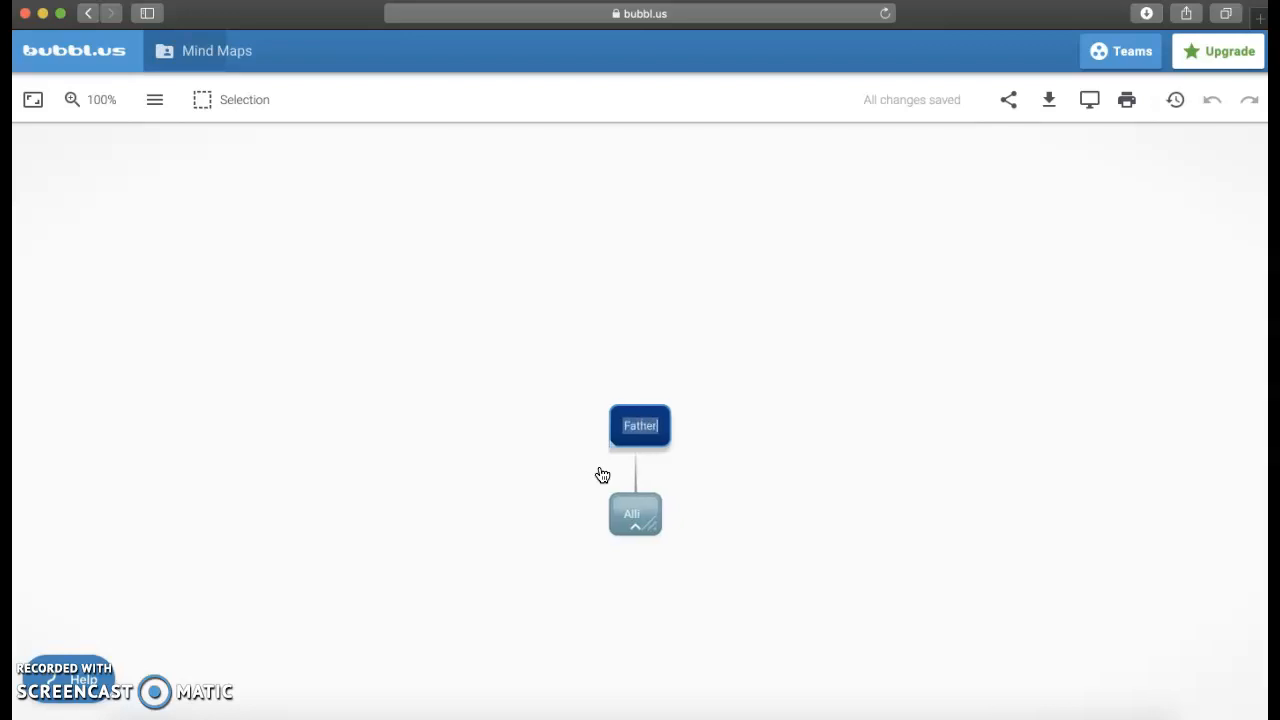
{"action": "left_click", "coordinate": [604, 476]}
Step: Add a second child bubble to the starting bubble, beside Father, and label it Mother
{"action": "left_click", "coordinate": [649, 495]}
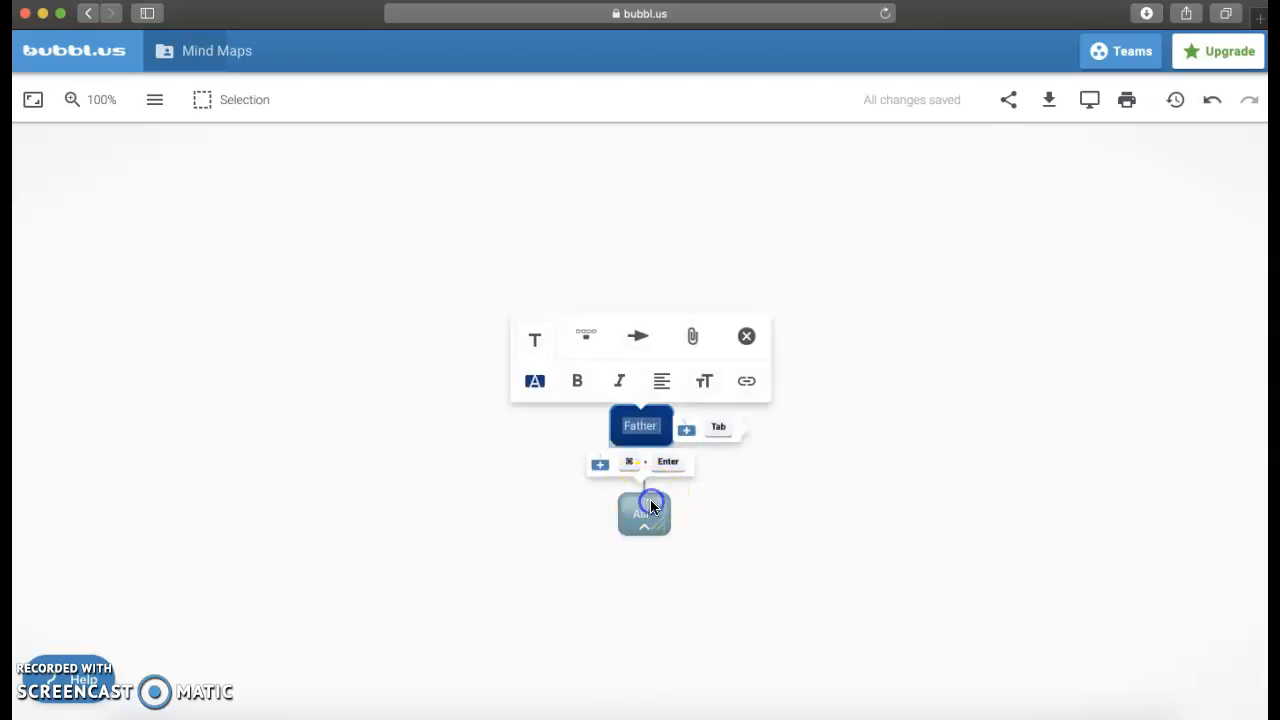
{"action": "left_click", "coordinate": [602, 552]}
{"action": "left_click", "coordinate": [714, 469]}
{"action": "type", "text": "Mother"}
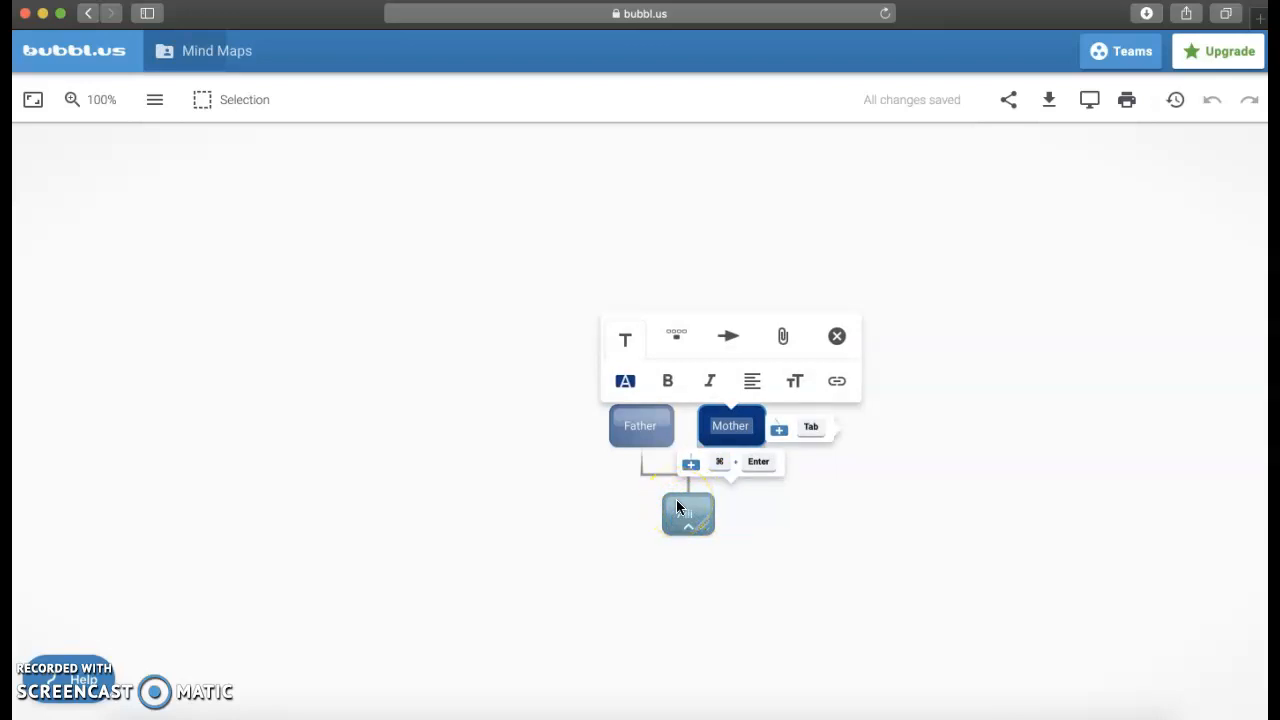
{"action": "left_click", "coordinate": [728, 424]}
{"action": "left_click", "coordinate": [622, 385]}
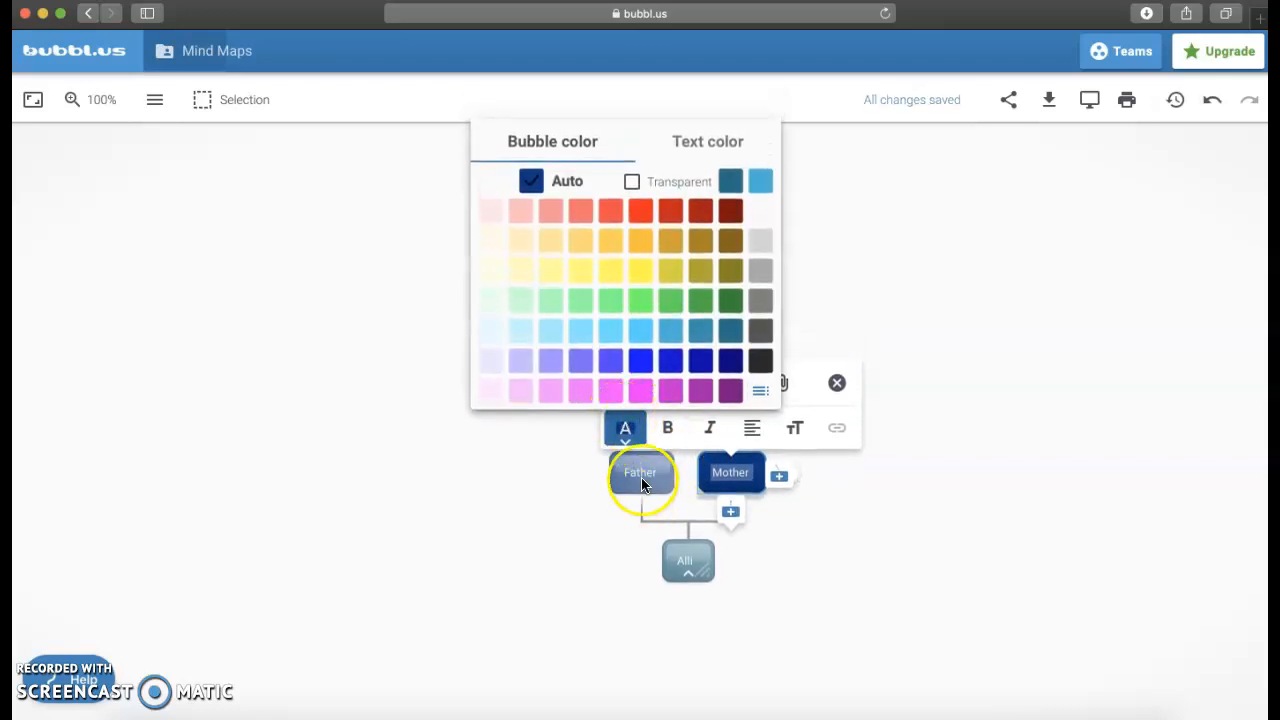
{"action": "left_click", "coordinate": [722, 470]}
{"action": "left_click", "coordinate": [727, 466]}
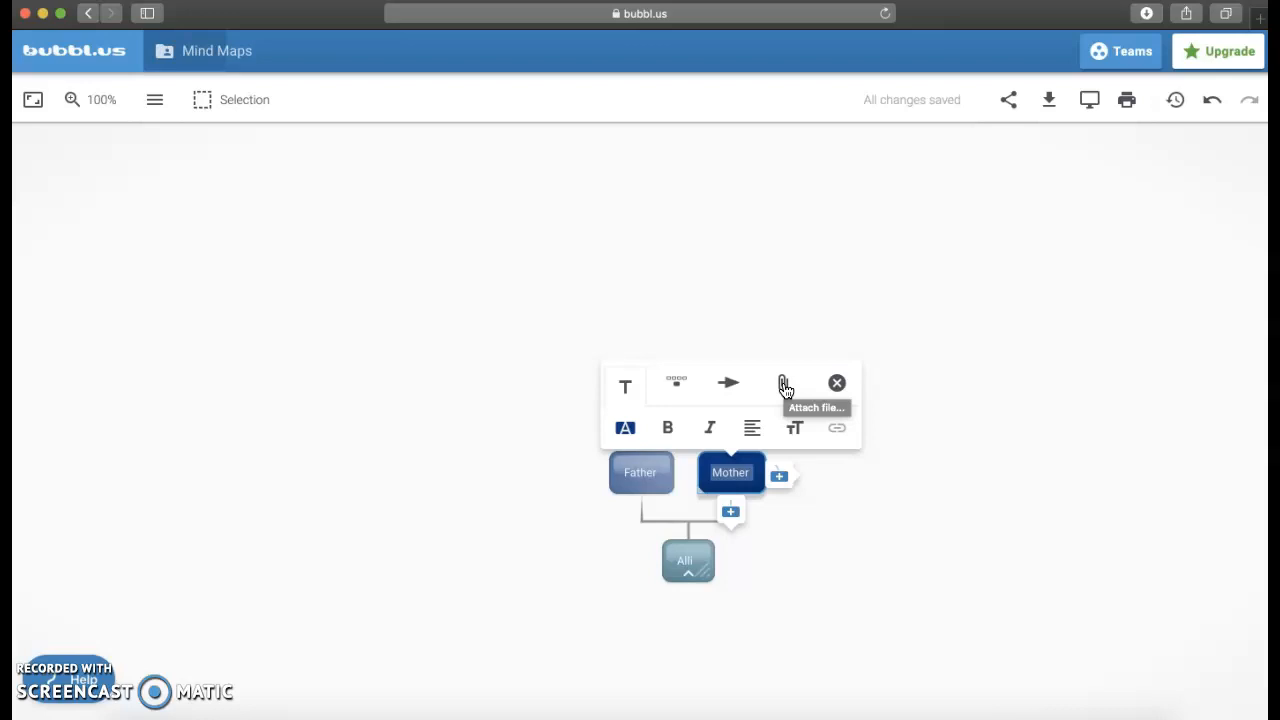
Step: Move the whole bubble tree a short distance to the left by its root bubble
{"action": "left_click", "coordinate": [691, 555]}
{"action": "left_click_drag", "start_coordinate": [693, 546], "coordinate": [617, 542]}
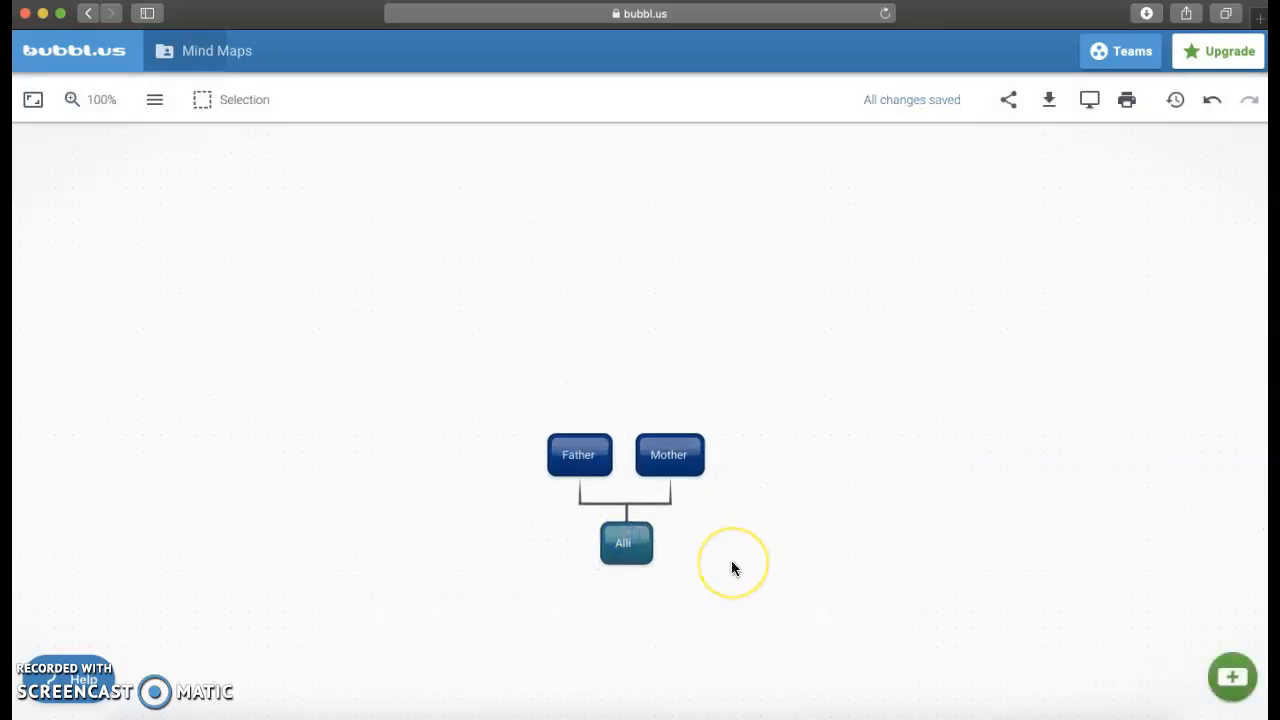
{"action": "left_click", "coordinate": [645, 532]}
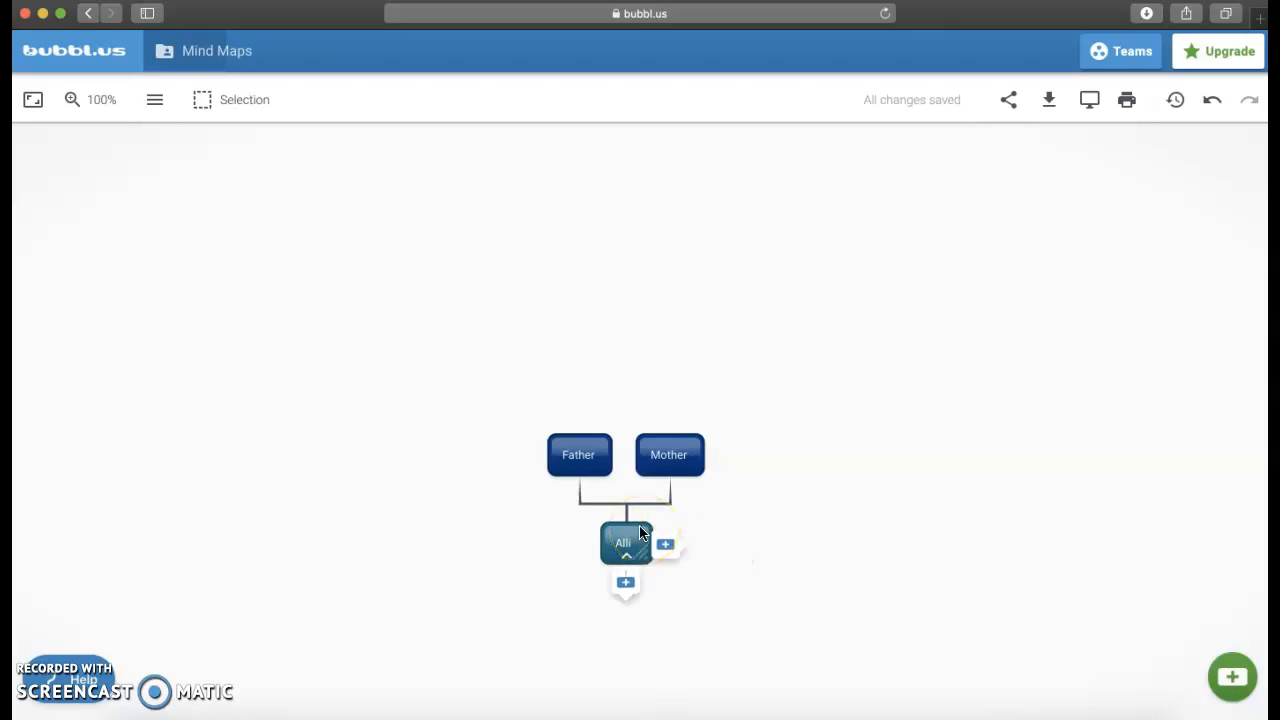
{"action": "left_click", "coordinate": [641, 531]}
{"action": "mouse_move", "coordinate": [641, 531]}
{"action": "left_mouse_down"}
{"action": "mouse_move", "coordinate": [655, 531]}
{"action": "mouse_move", "coordinate": [640, 526]}
{"action": "left_mouse_up"}
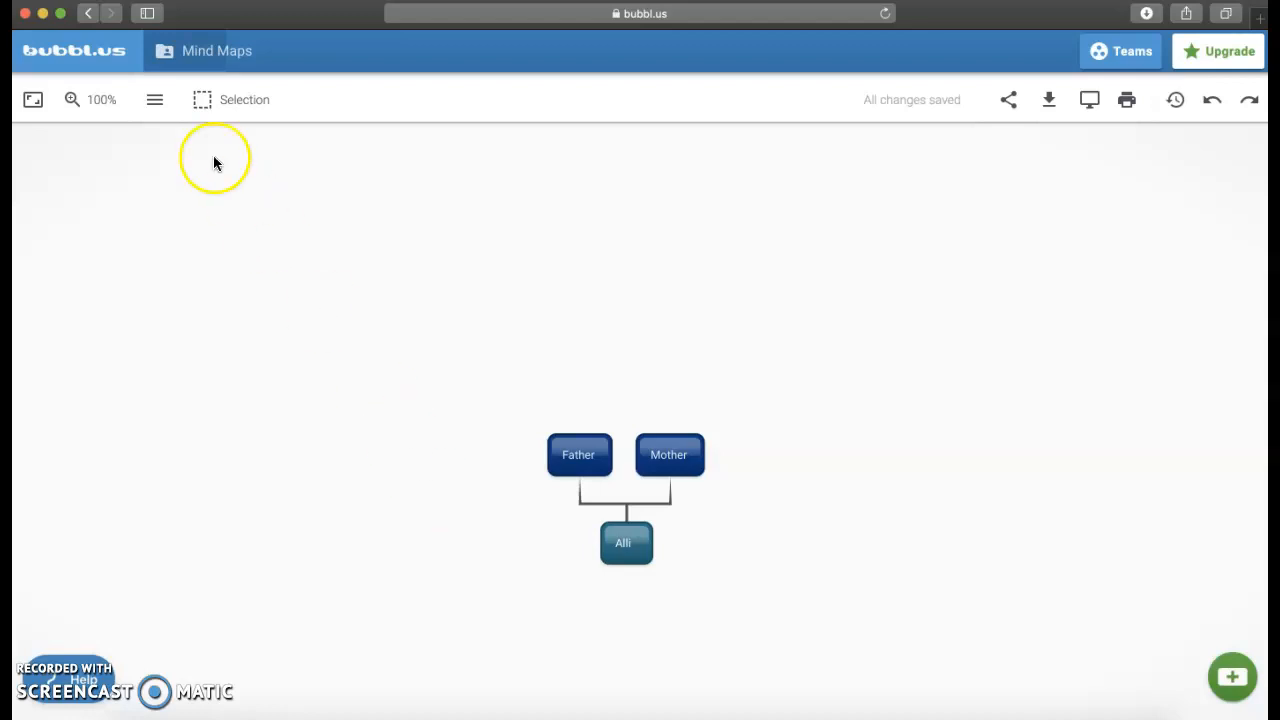
Step: Try a medium grey background for the mind map and undo the background color change
{"action": "left_click", "coordinate": [161, 116]}
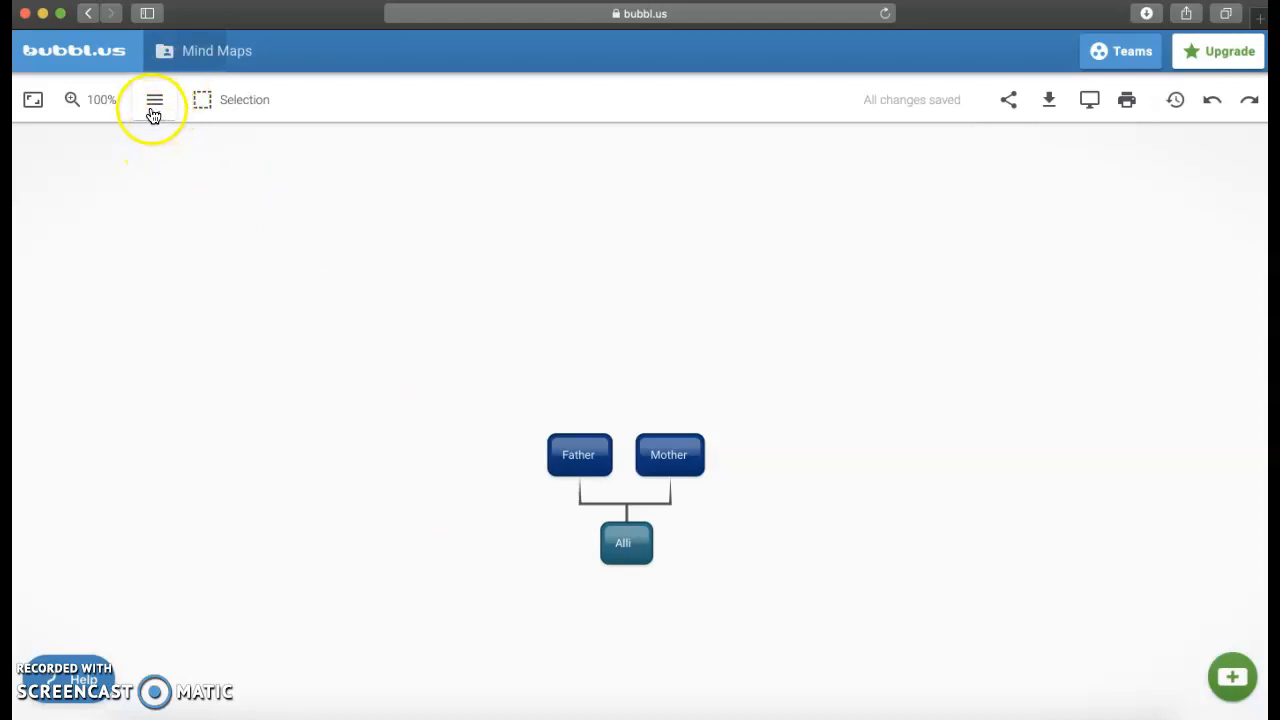
{"action": "left_click", "coordinate": [156, 110]}
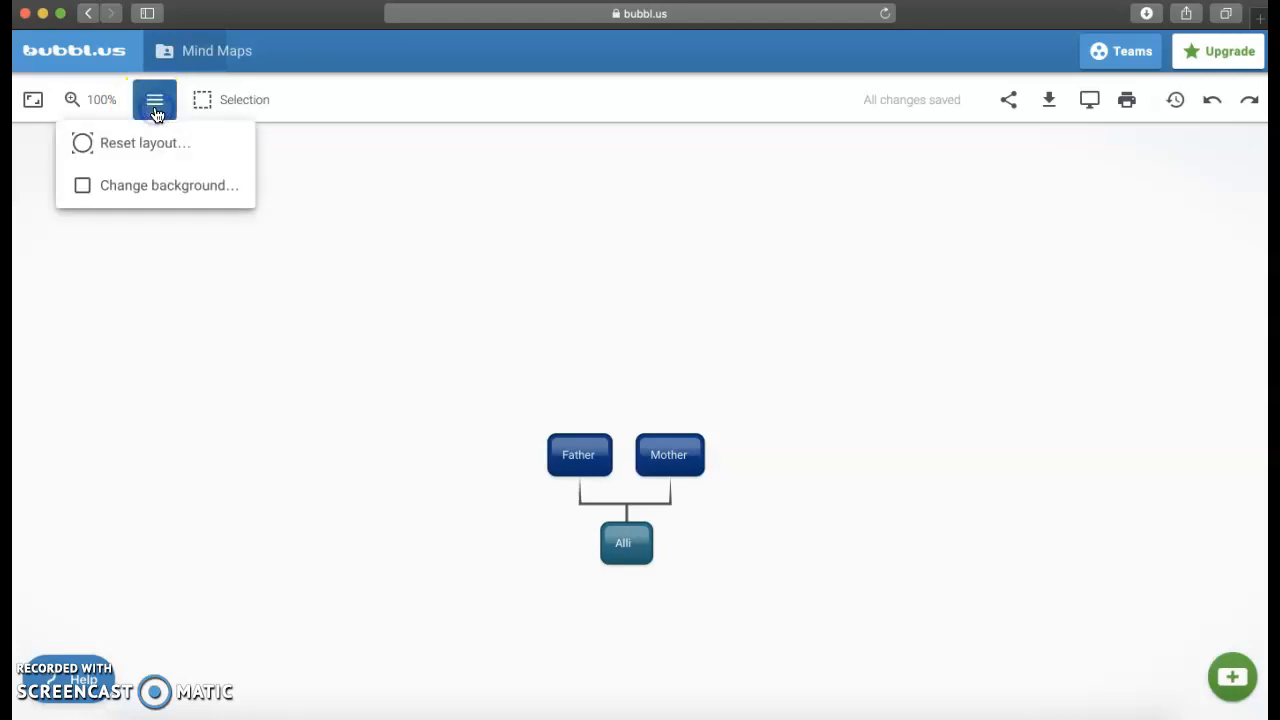
{"action": "left_click", "coordinate": [167, 186]}
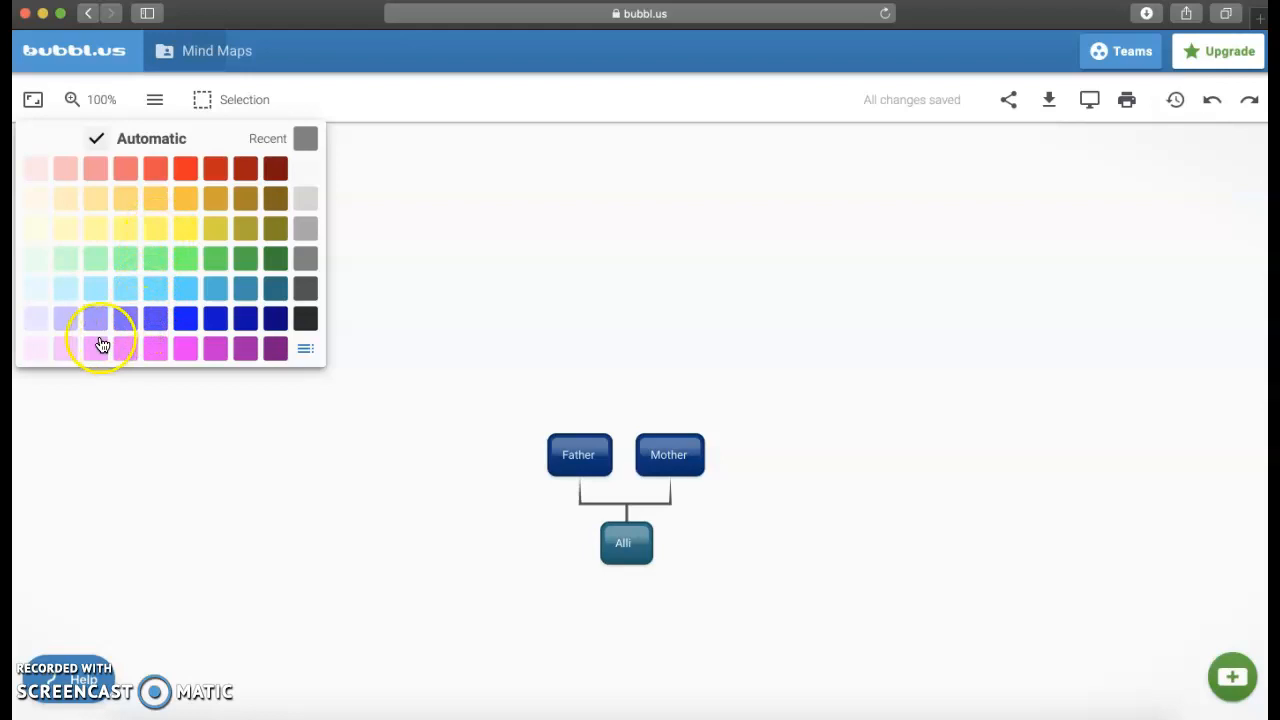
{"action": "left_click", "coordinate": [305, 231]}
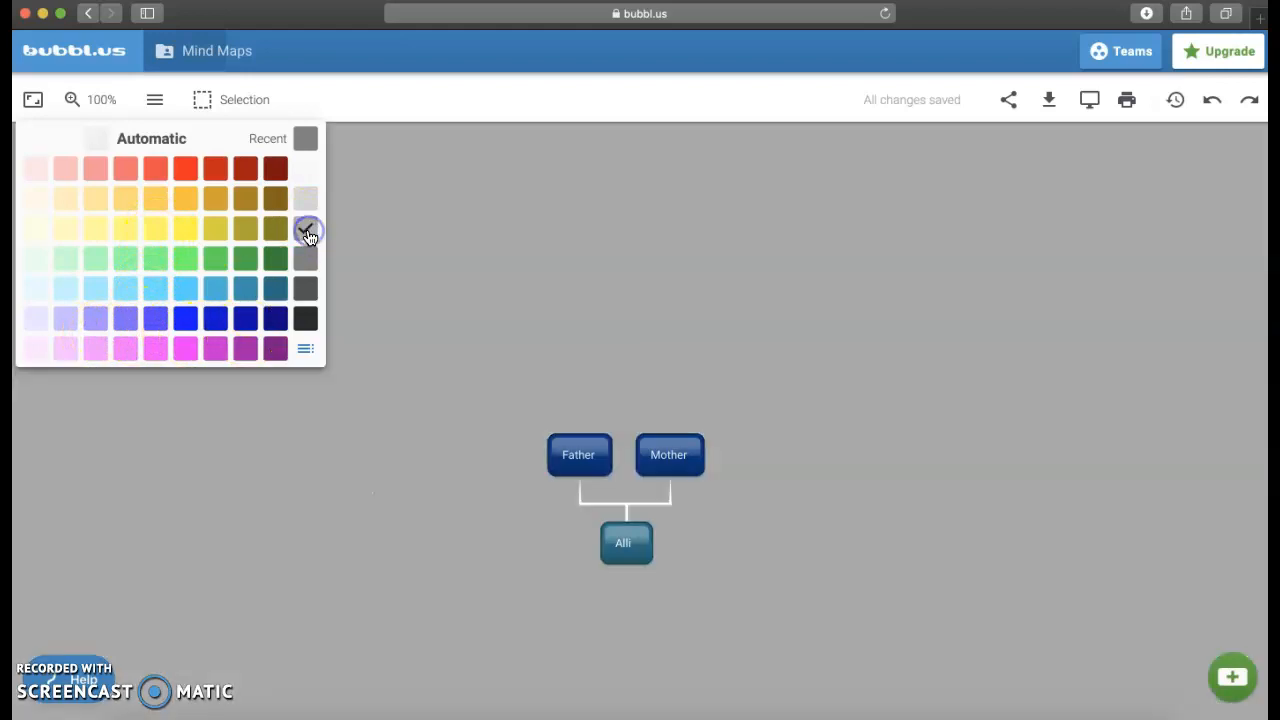
{"action": "left_click", "coordinate": [415, 275]}
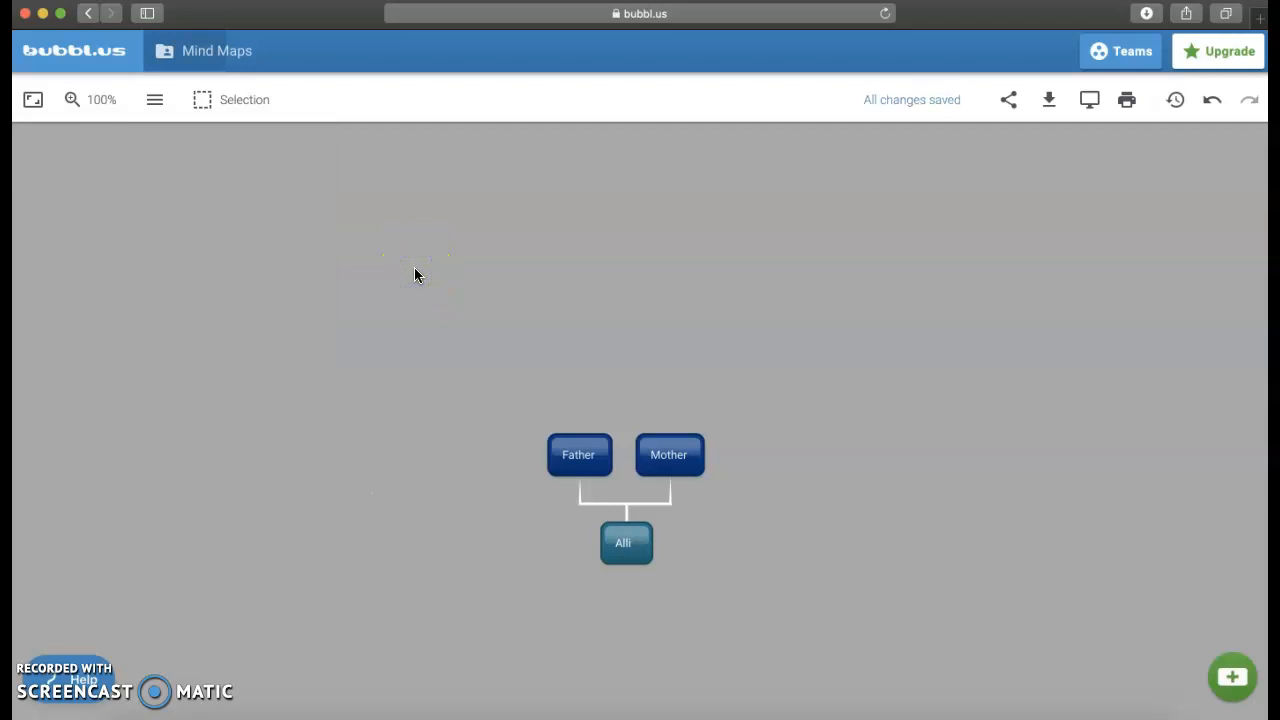
{"action": "left_click", "coordinate": [685, 311]}
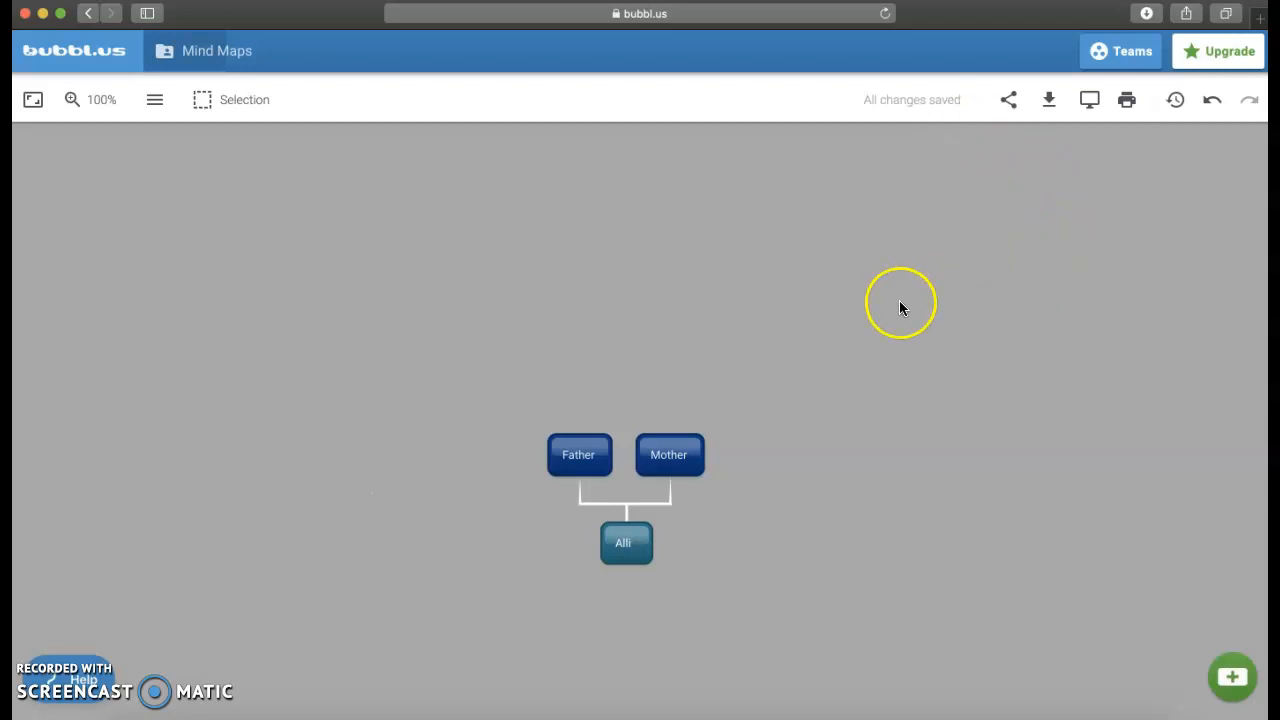
{"action": "left_click", "coordinate": [1212, 103]}
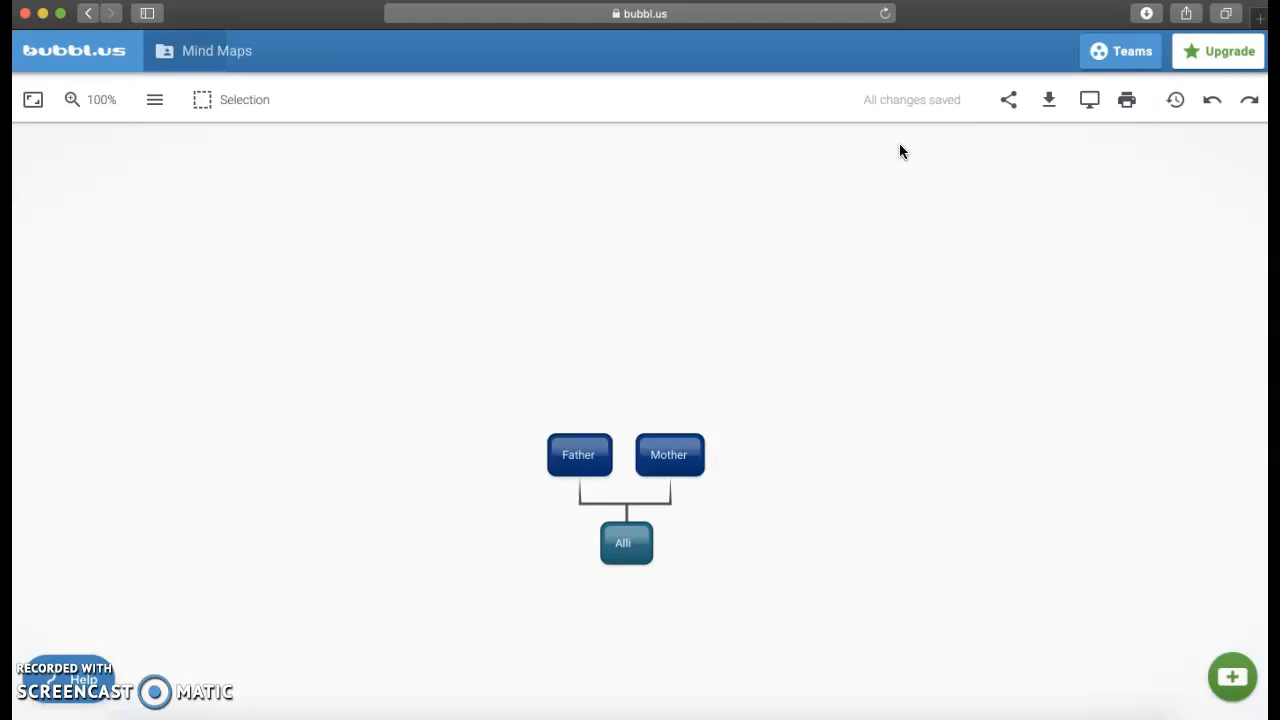
{"action": "left_click", "coordinate": [1127, 108]}
{"action": "left_click", "coordinate": [1125, 110]}
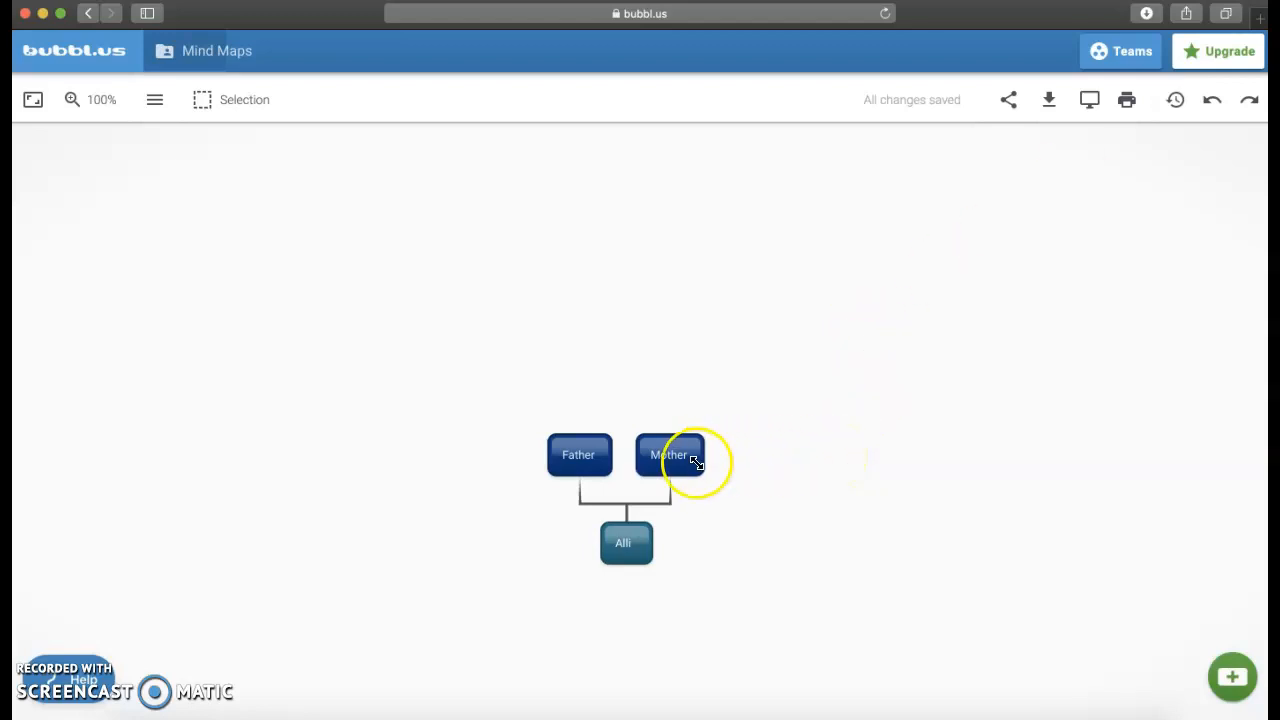
Step: Add an empty sibling bubble beside Mother and attach an empty child bubble above it
{"action": "mouse_move", "coordinate": [680, 443]}
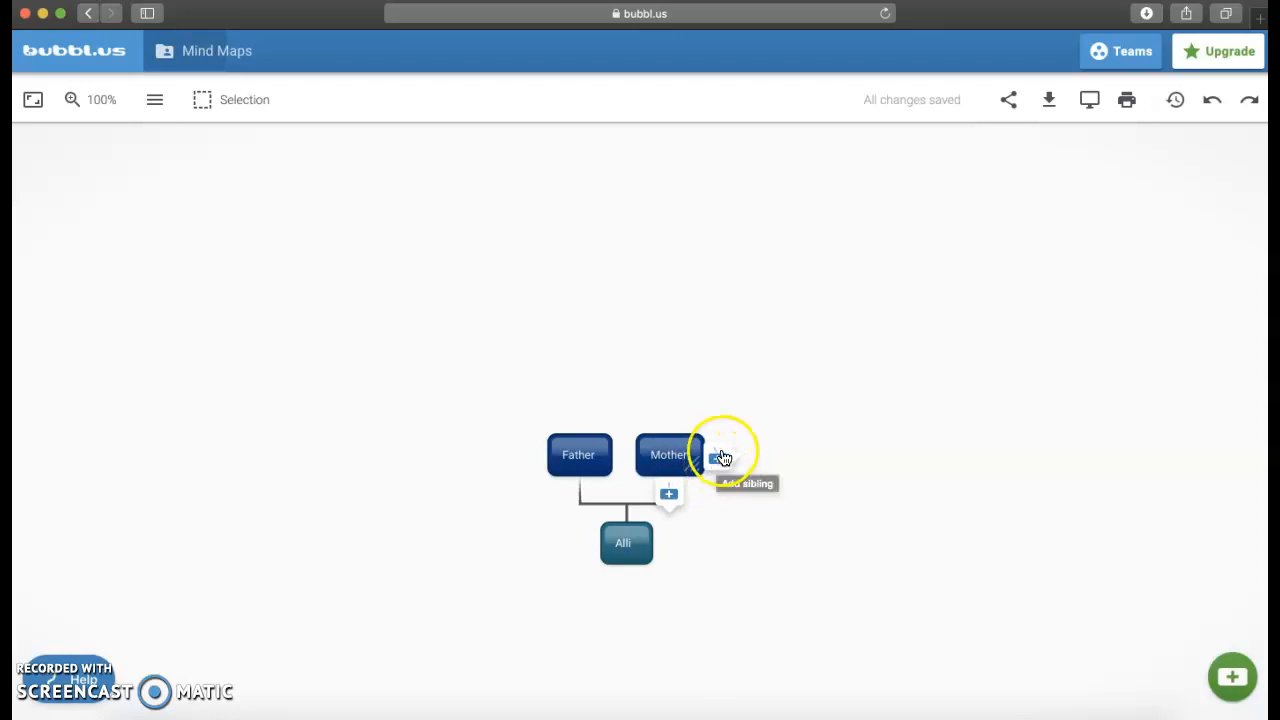
{"action": "left_click", "coordinate": [718, 461]}
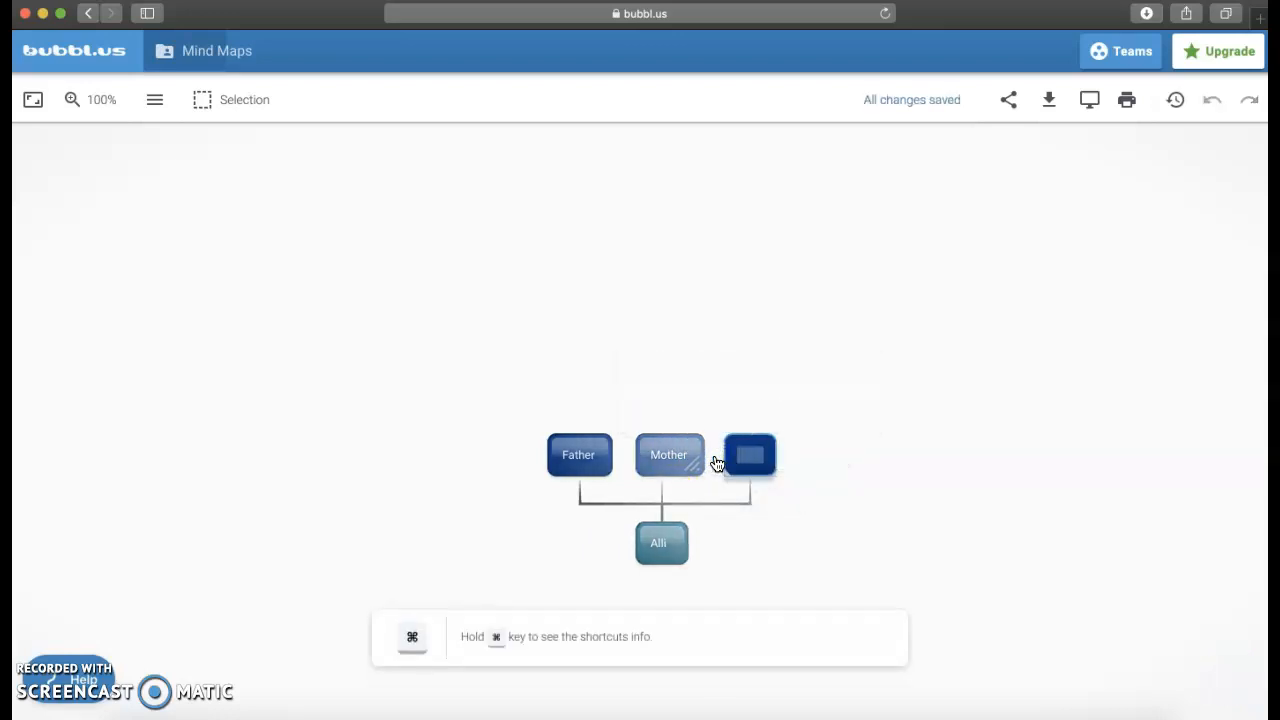
{"action": "left_click", "coordinate": [728, 470]}
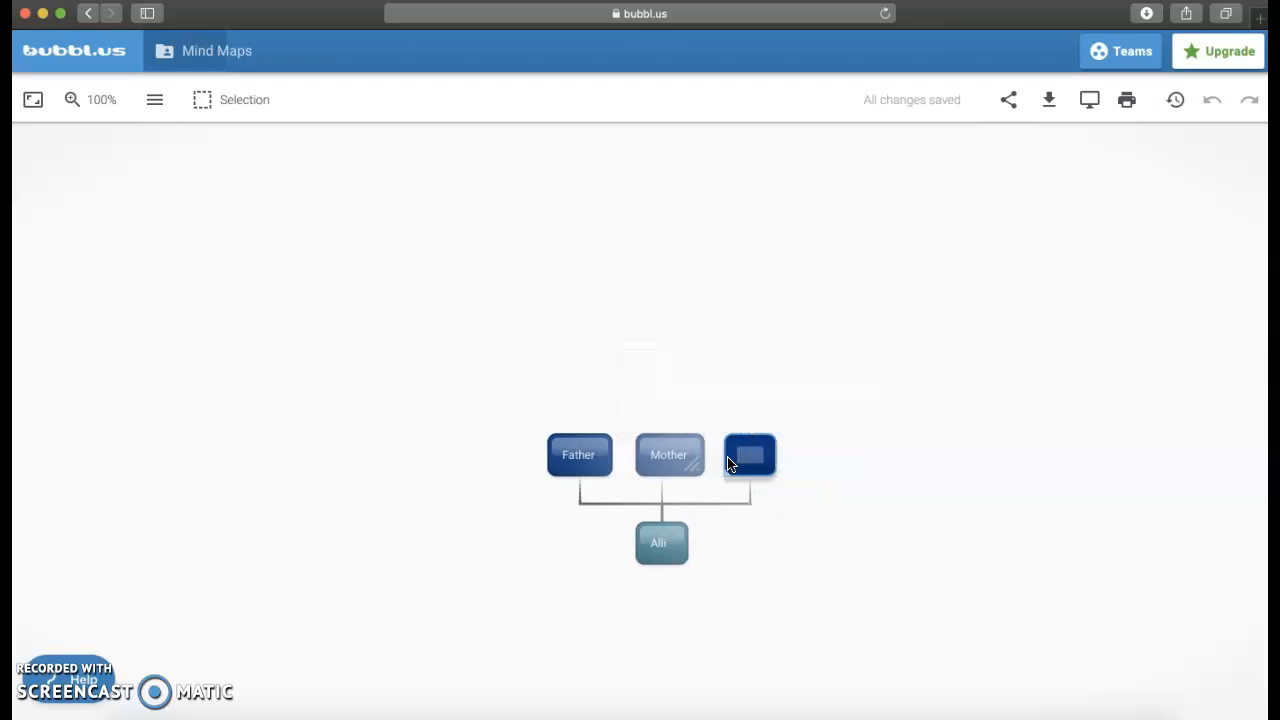
{"action": "key", "text": "Tab"}
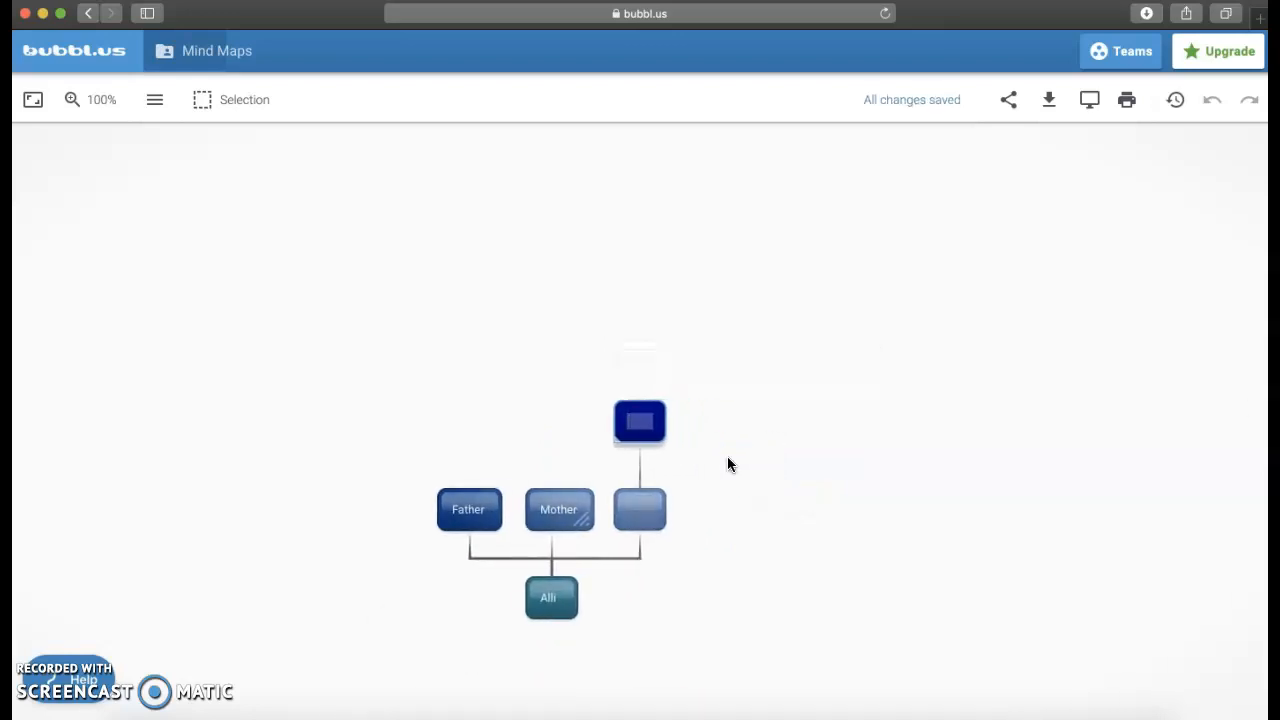